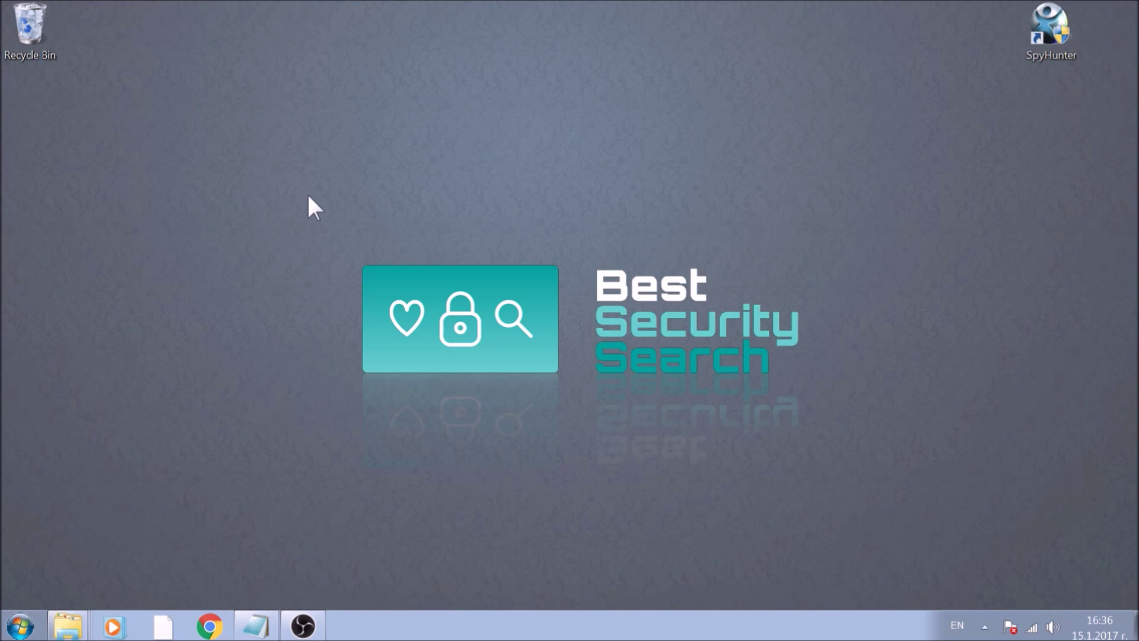
Search the Start menu for 'System Configuration' and launch the program
left_click(19, 631)
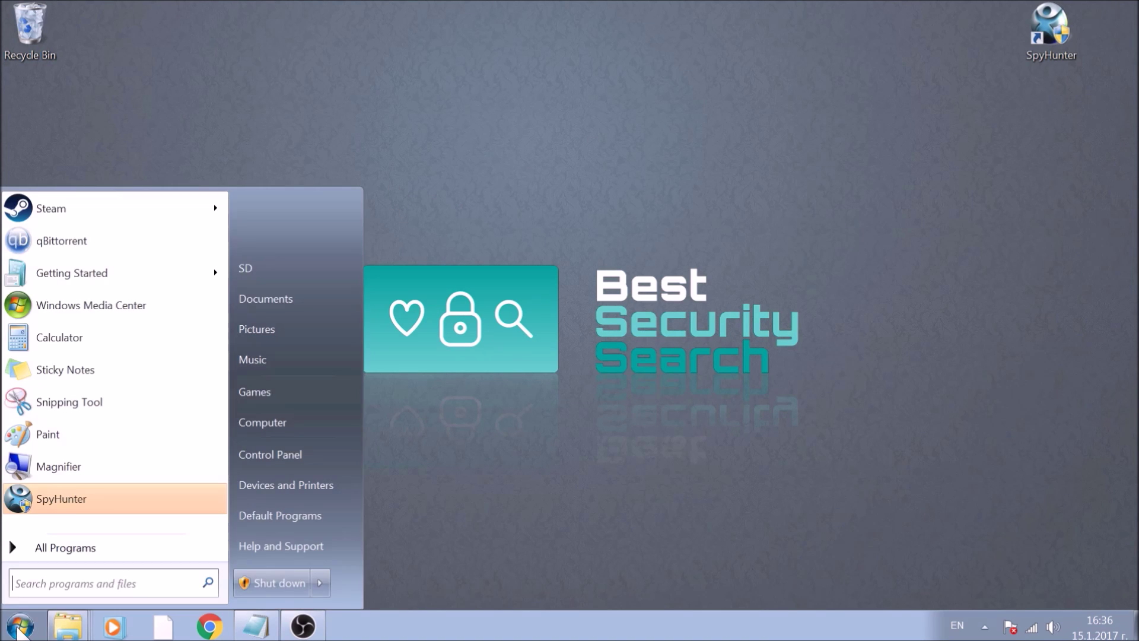
left_click(32, 582)
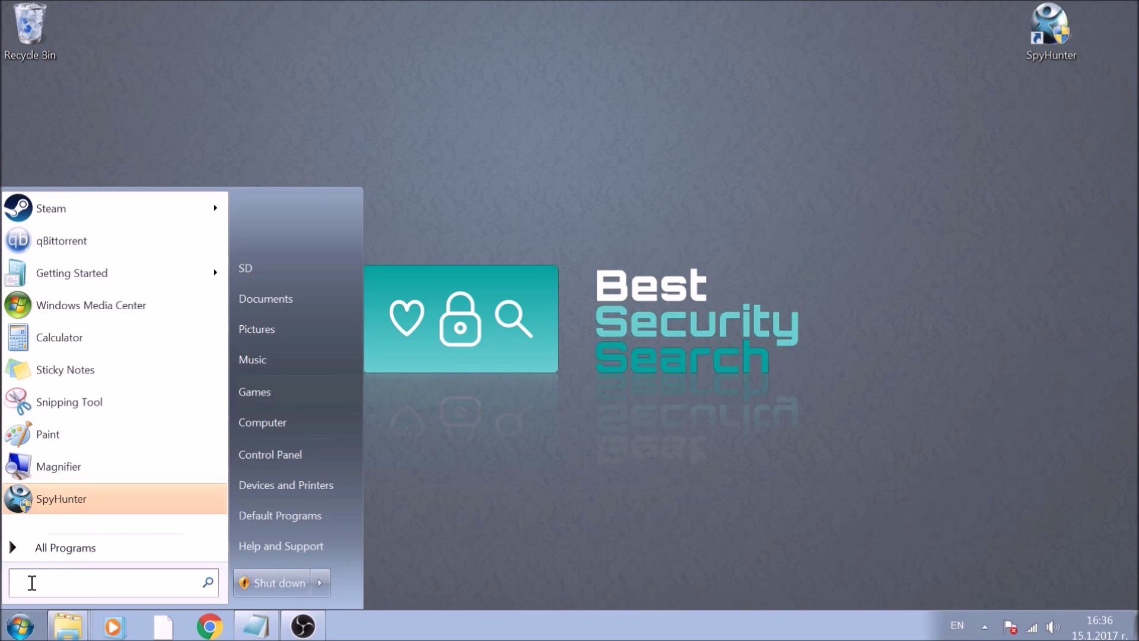
type("Syste")
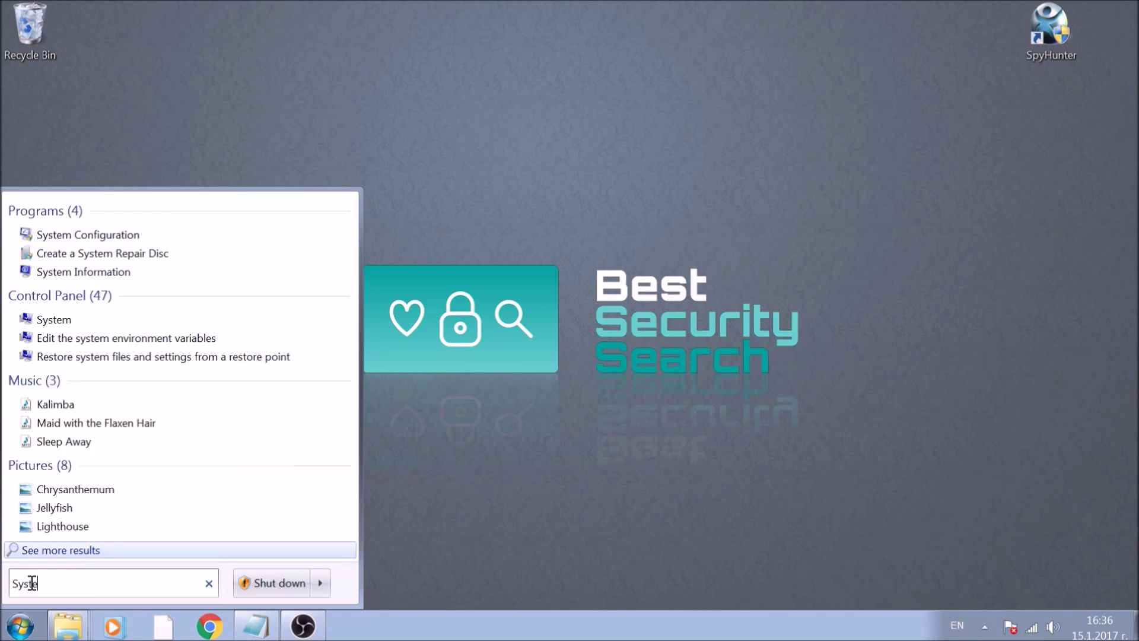
type("m ")
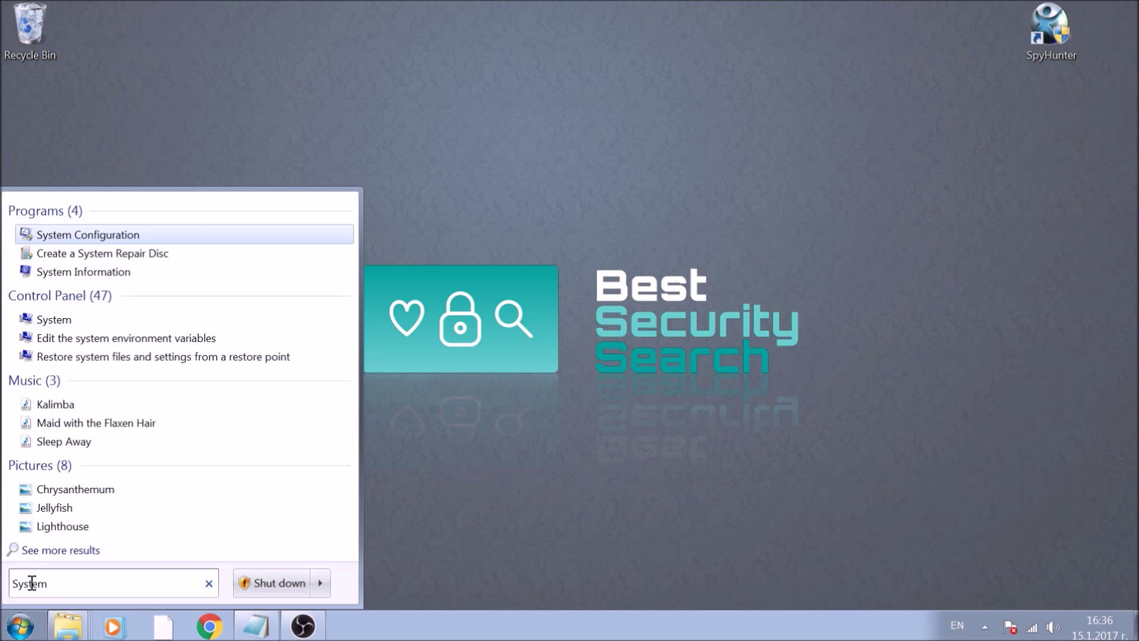
type("Confi")
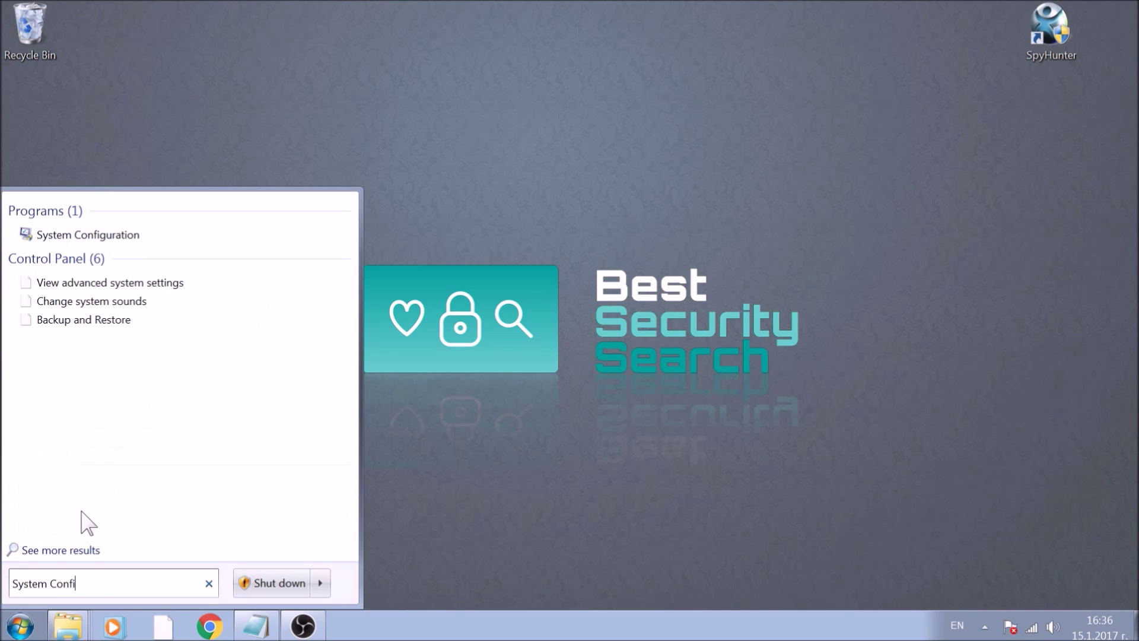
type("guration")
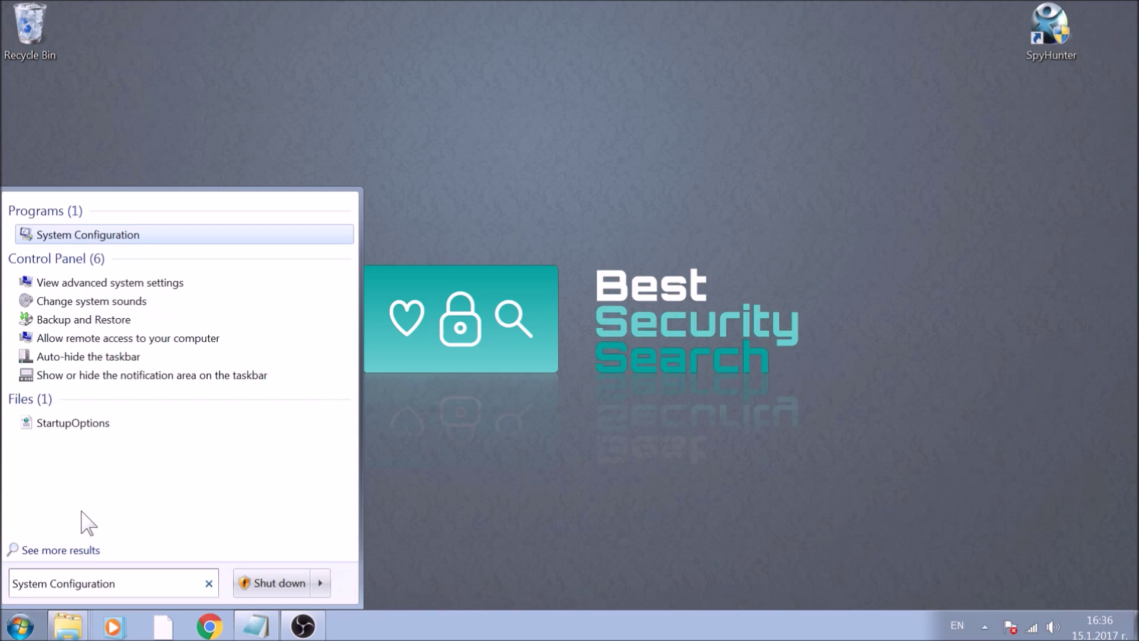
left_click(83, 235)
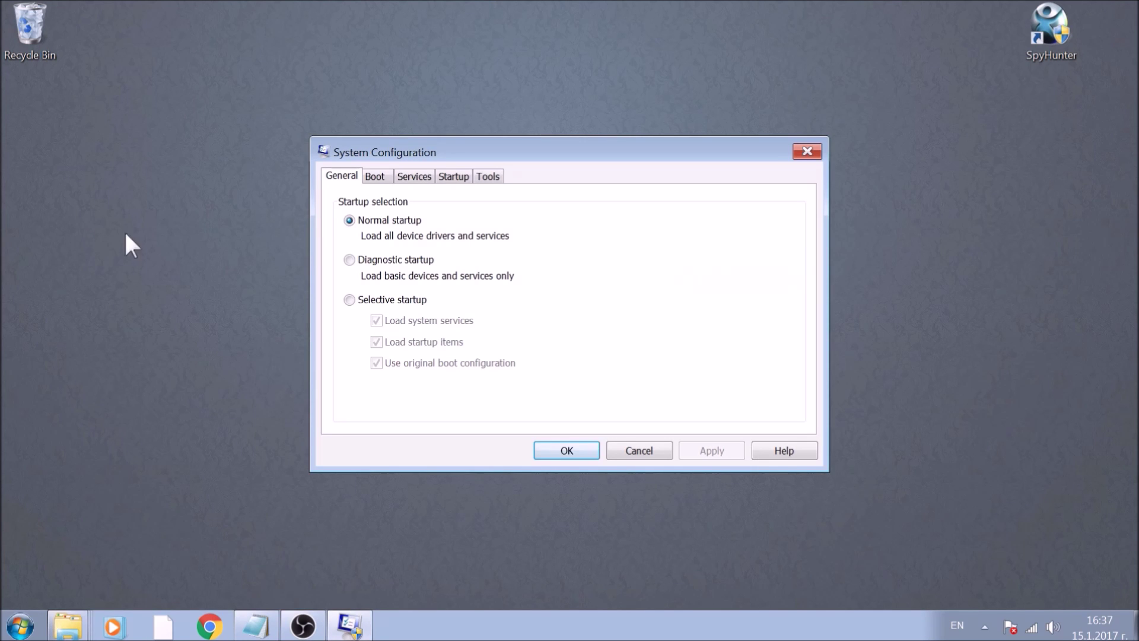
Enable Safe boot with Network on the Boot tab, then apply and confirm with OK
left_click(387, 182)
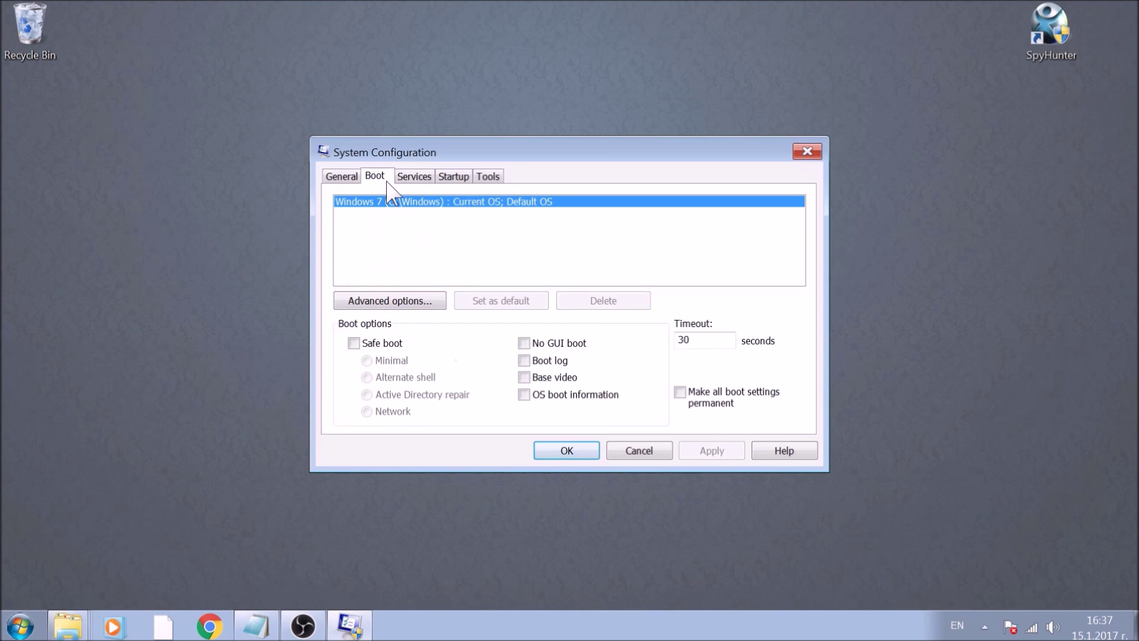
left_click(387, 346)
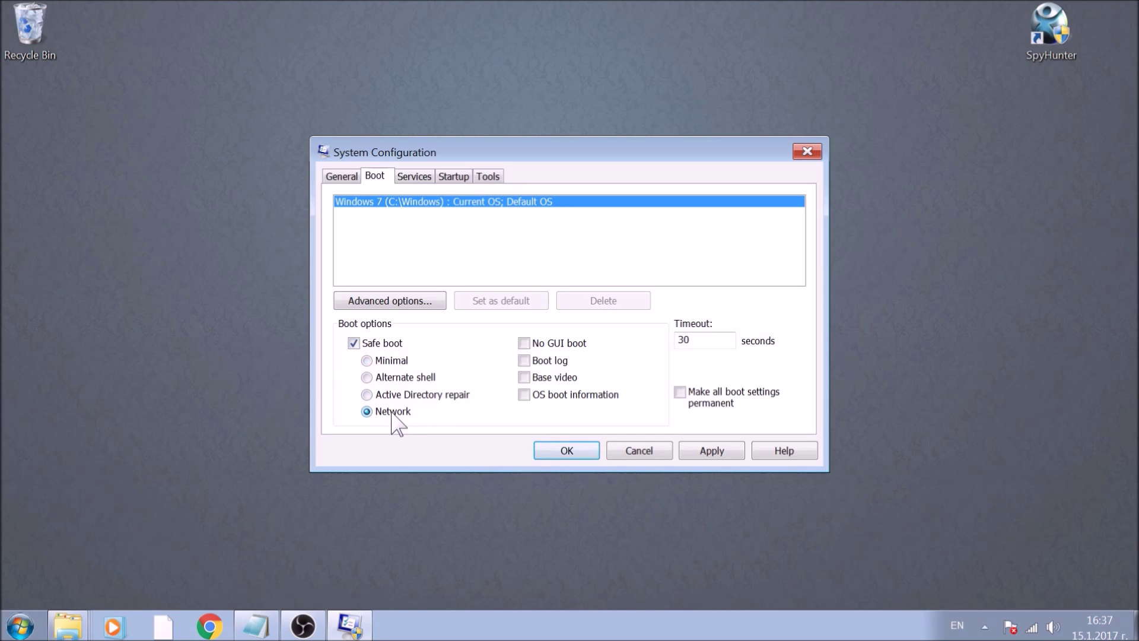
left_click(698, 449)
left_click(587, 451)
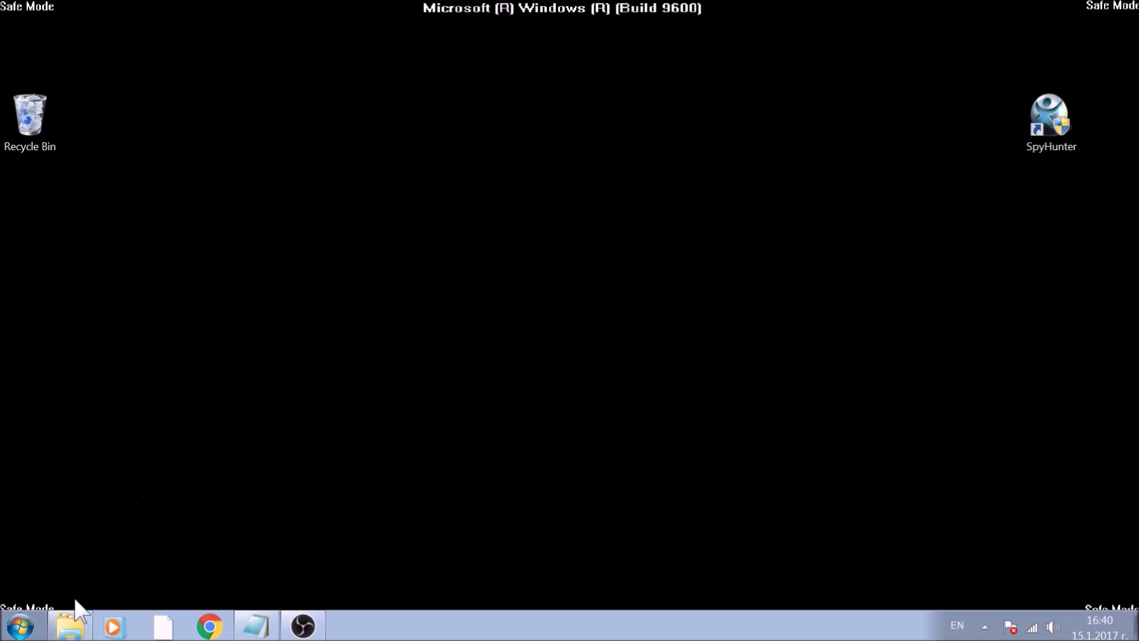
Open the Computer window from the Start menu after rebooting into Safe Mode
left_click(21, 628)
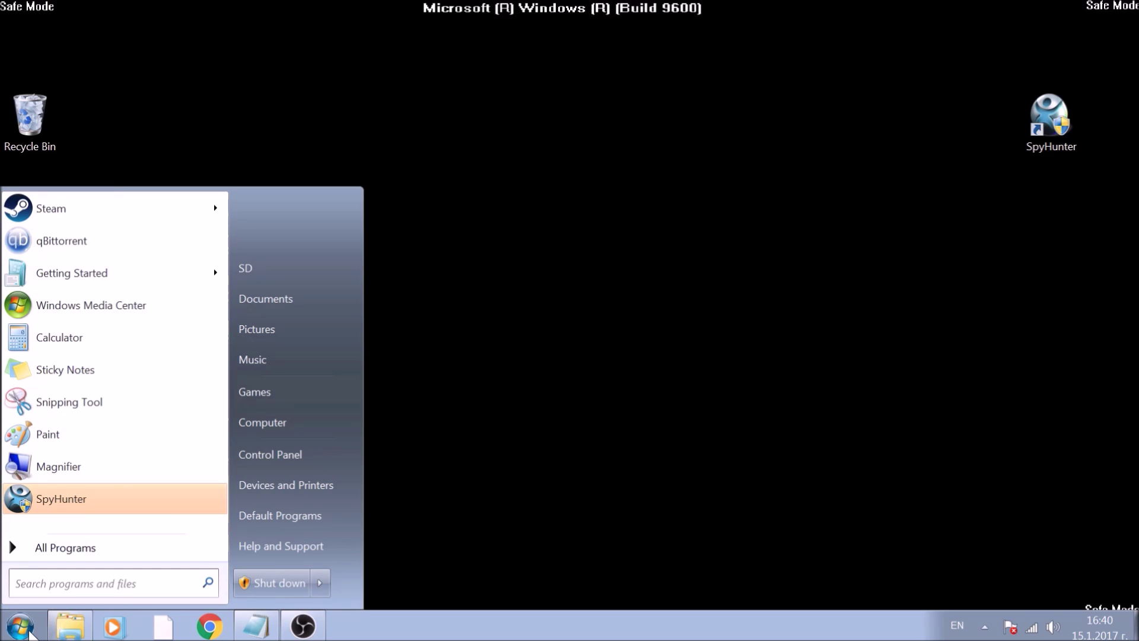
left_click(257, 424)
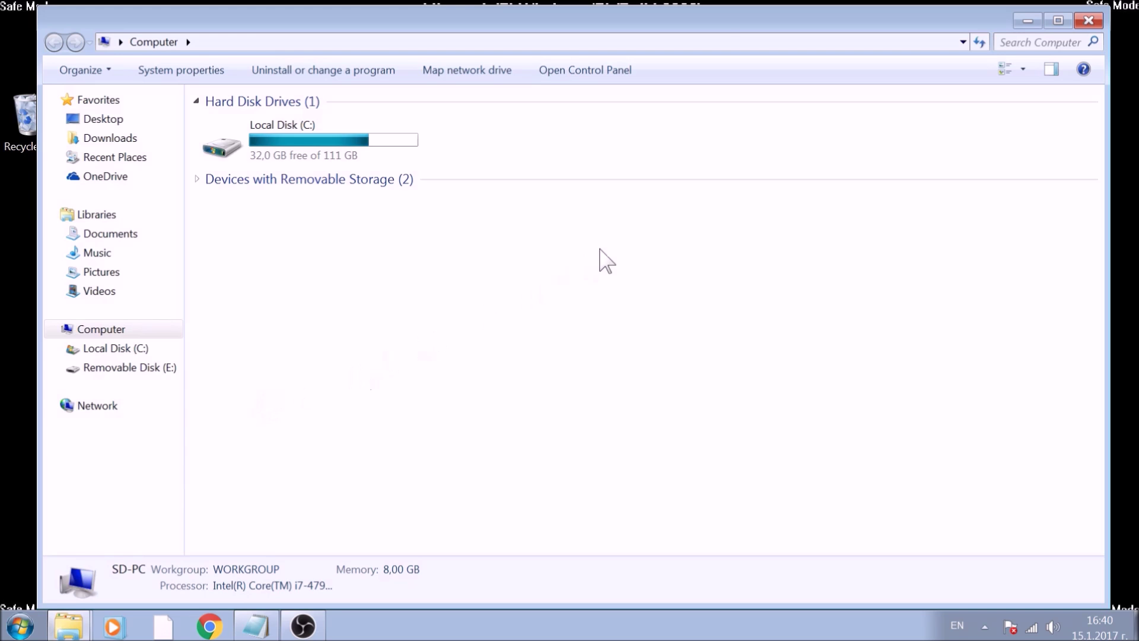
Search the computer for 'fileextension:dll malicious file' to locate both DLL copies
left_click(1043, 42)
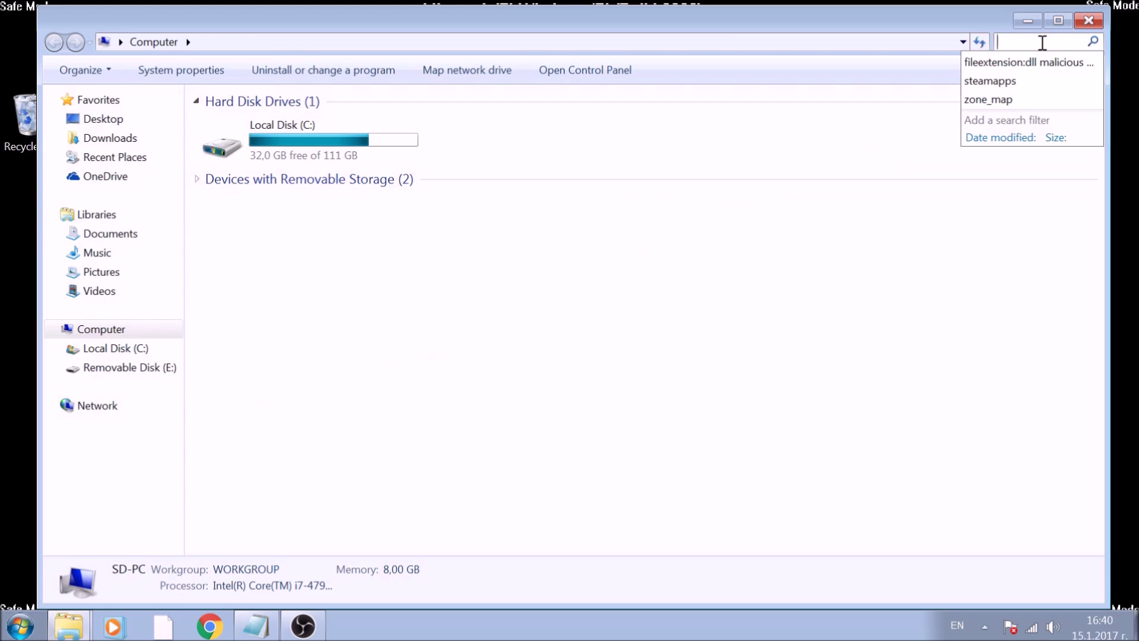
type("fileextens")
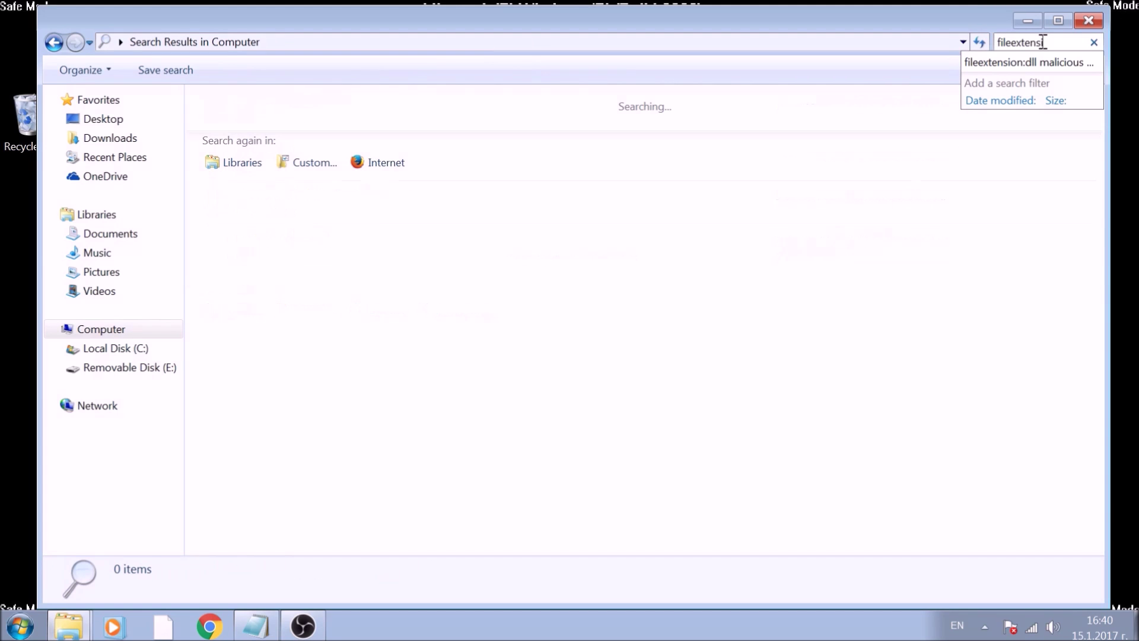
type("ion:dll")
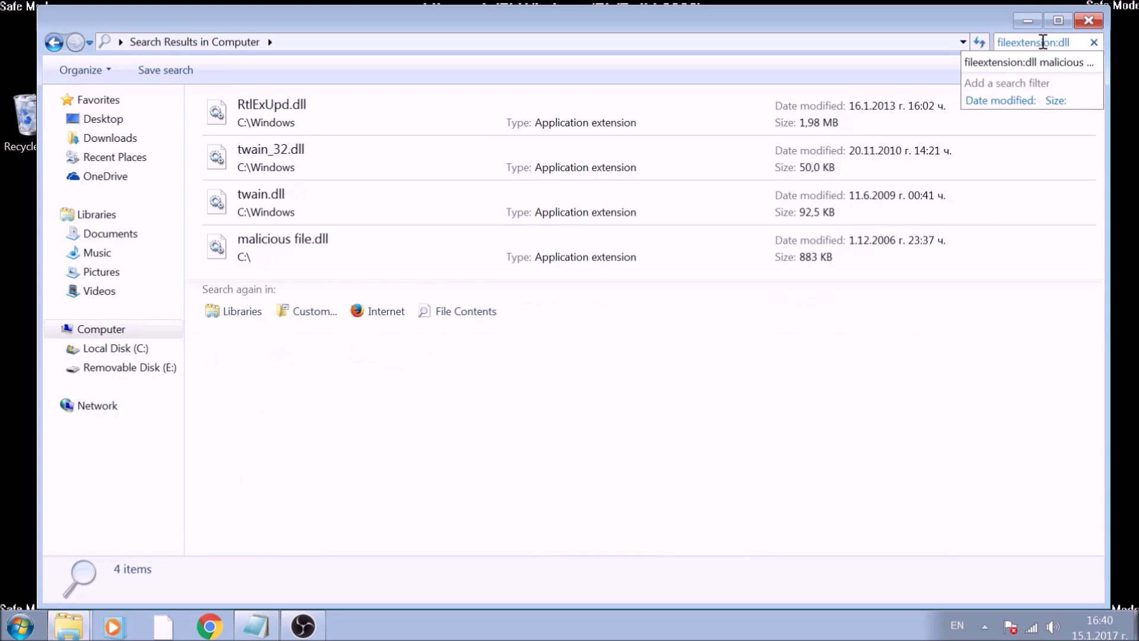
type(" mal")
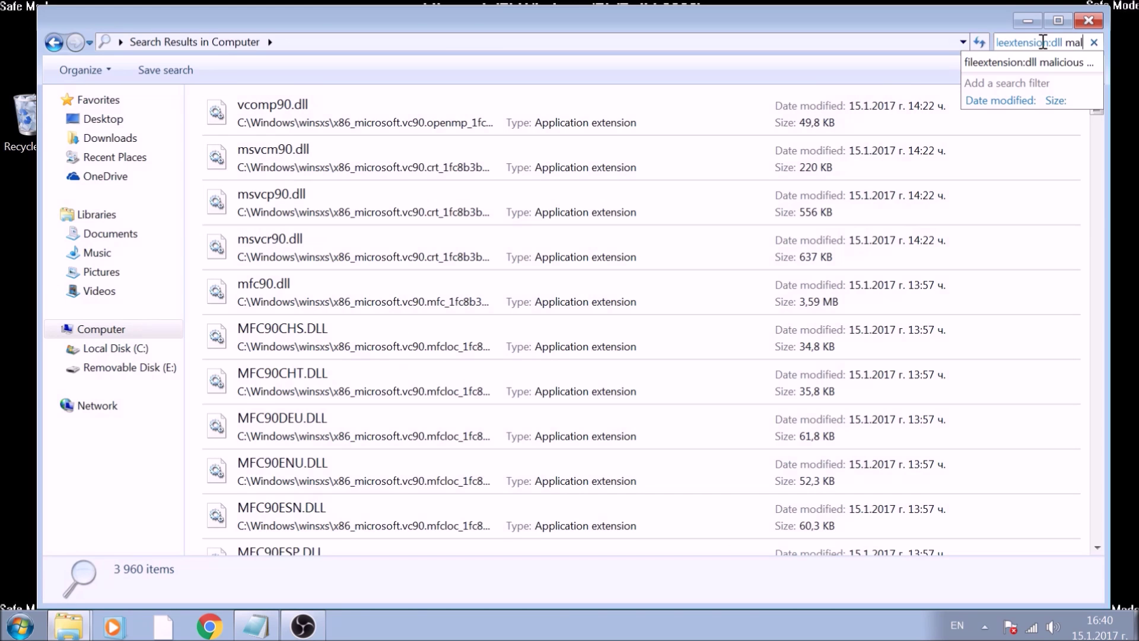
type("icious file")
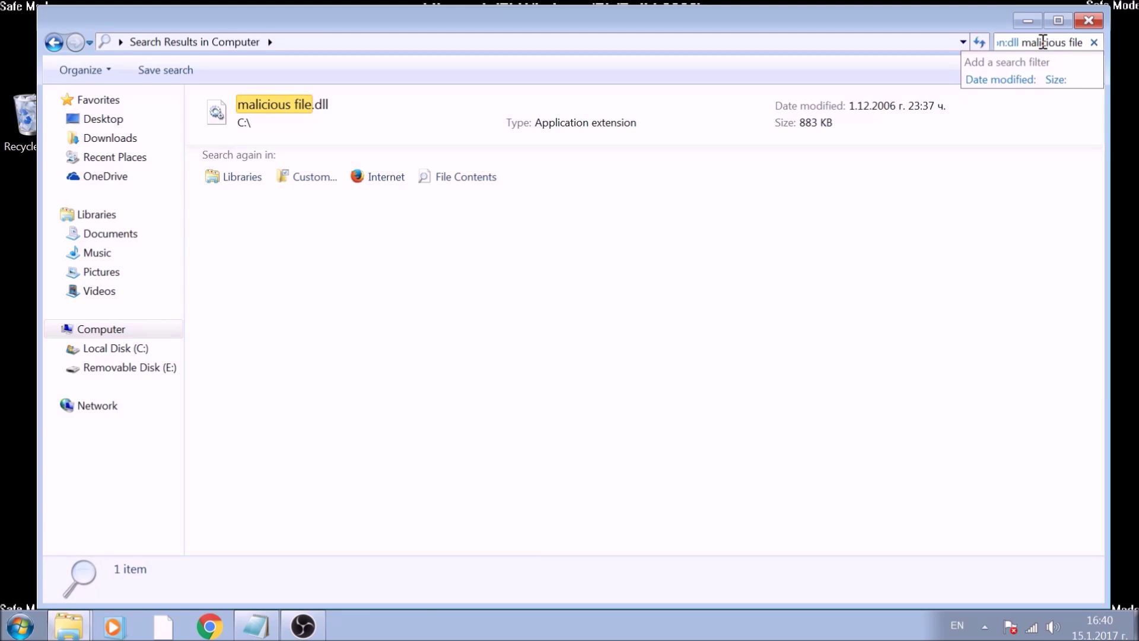
key("Return")
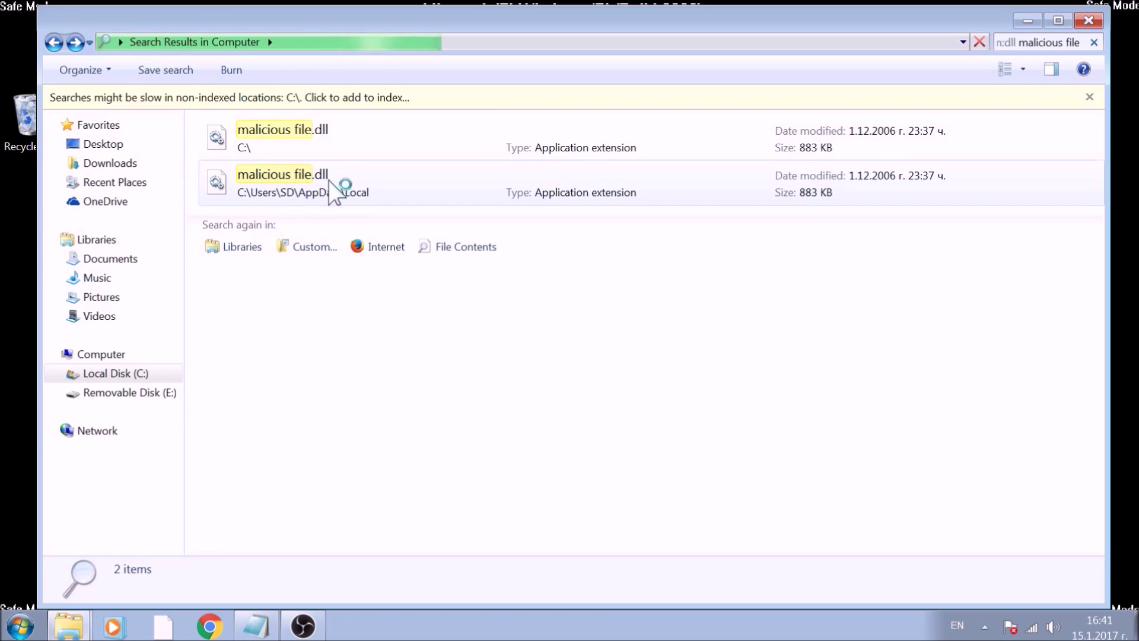
right_click(366, 178)
Permanently delete malicious file.dll from its AppData\Local folder, then close Explorer
right_click(315, 175)
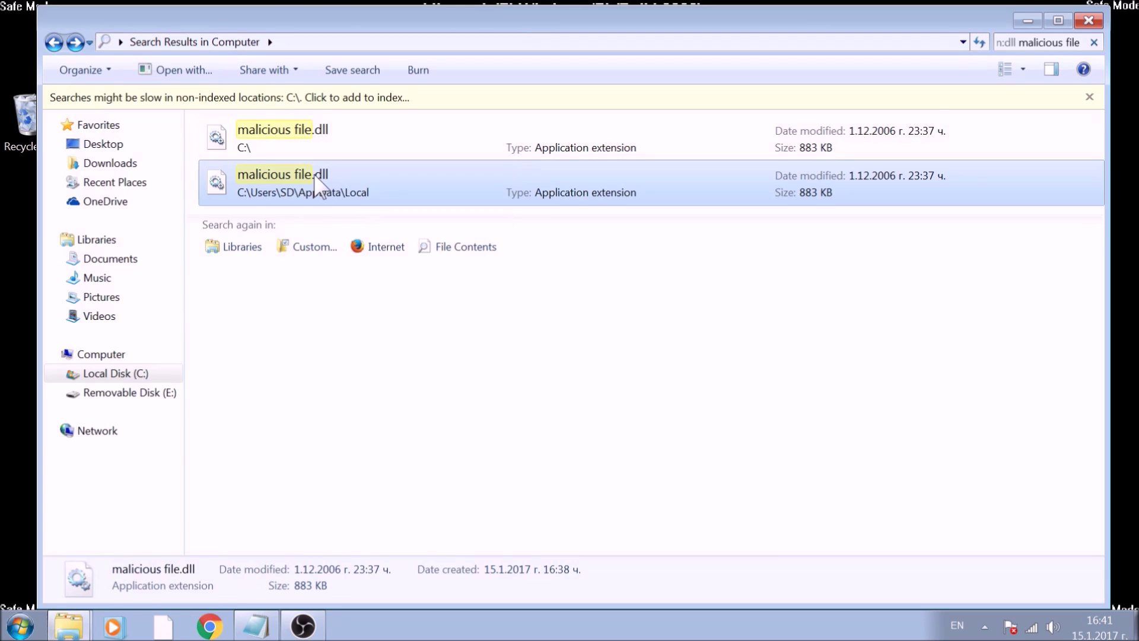
left_click(414, 442)
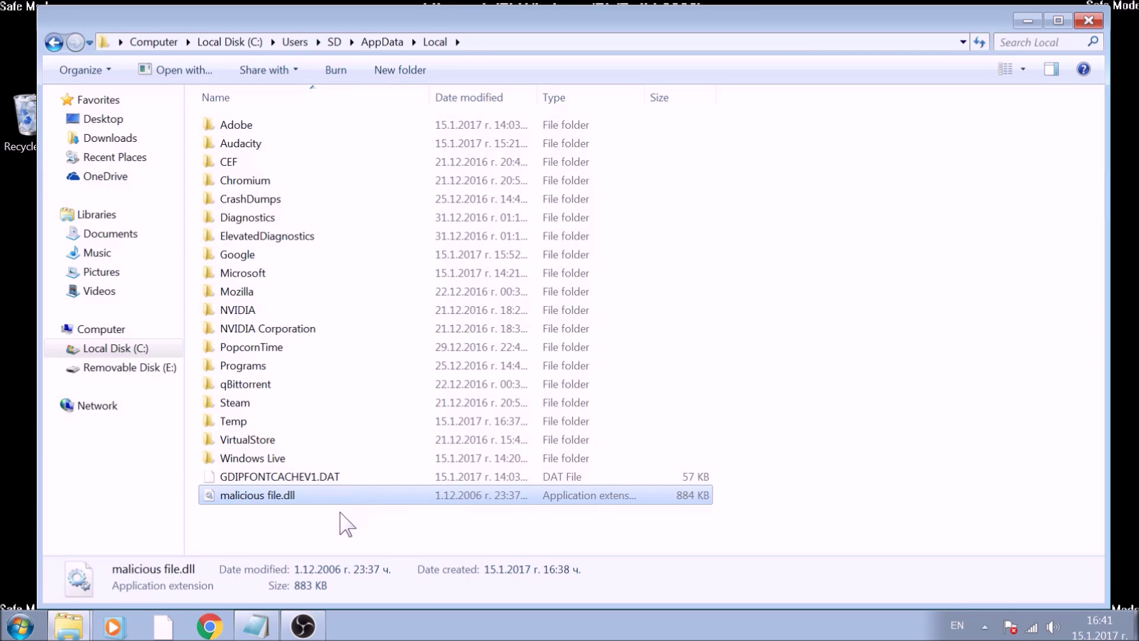
left_click(347, 524)
left_click(291, 501)
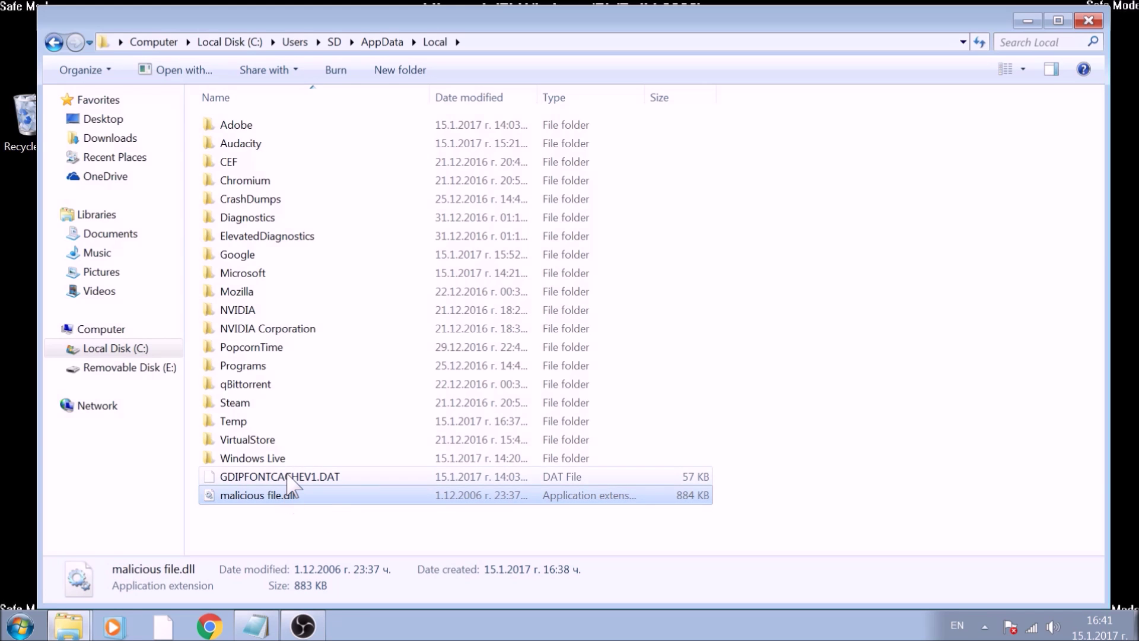
key("shift+Delete")
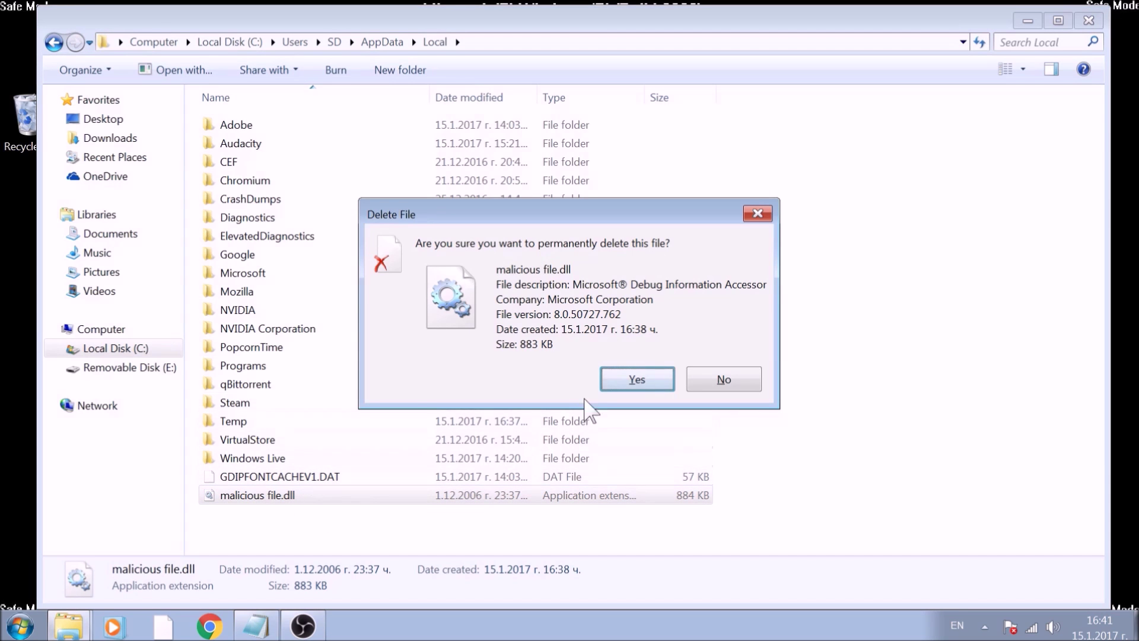
left_click(632, 383)
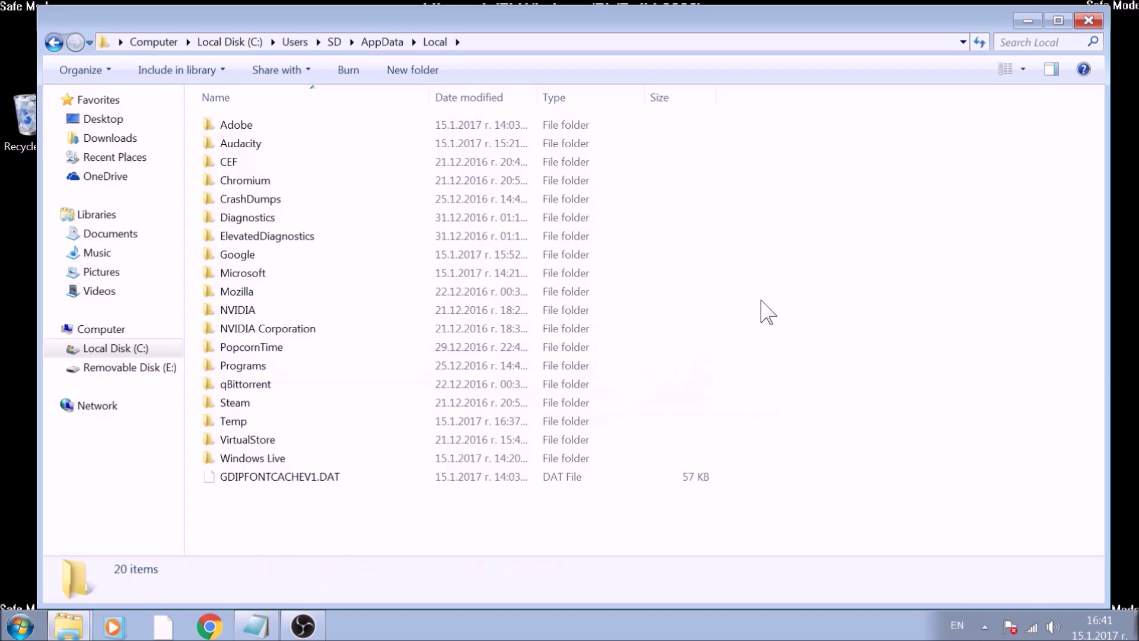
left_click(1087, 21)
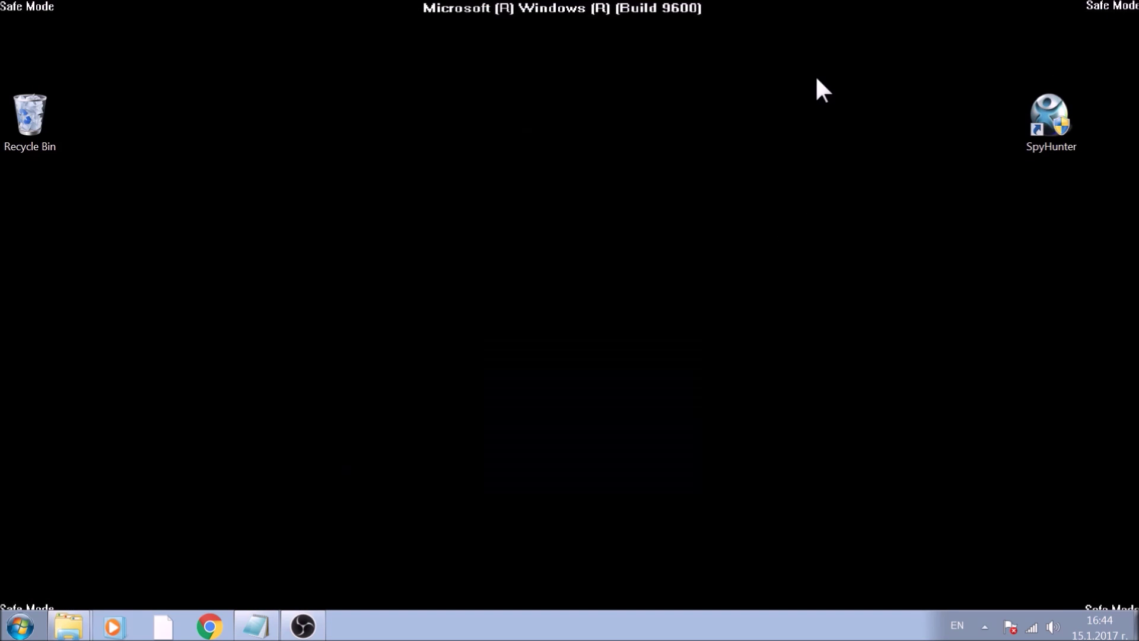
Search the Start menu for regedit and launch Registry Editor
left_click(21, 624)
type("rege")
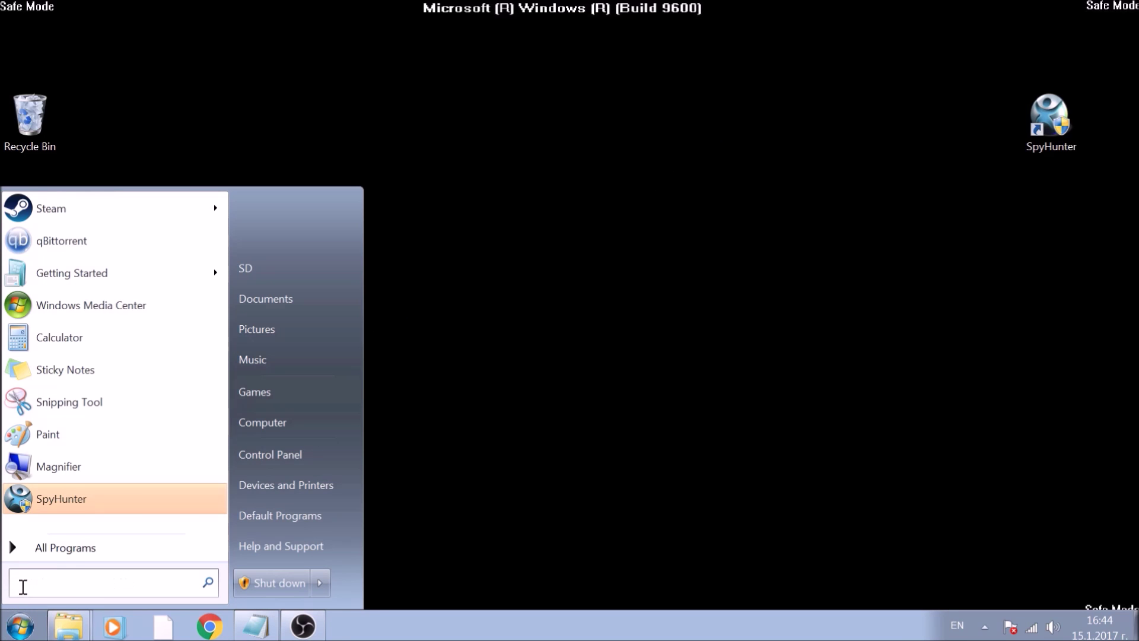
type("dit")
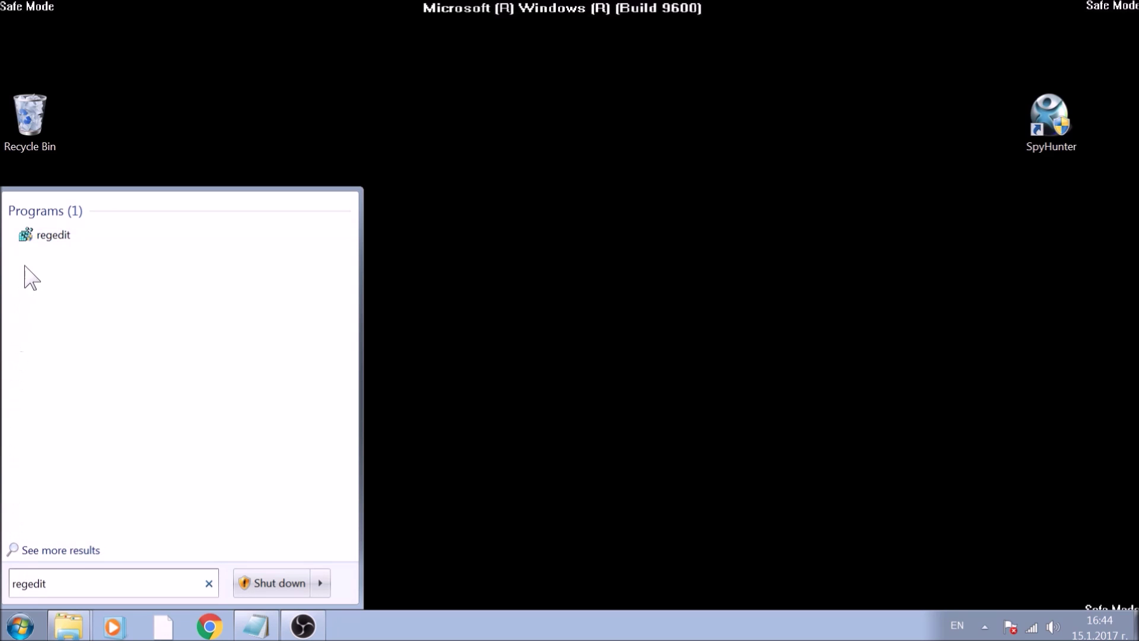
left_click(43, 235)
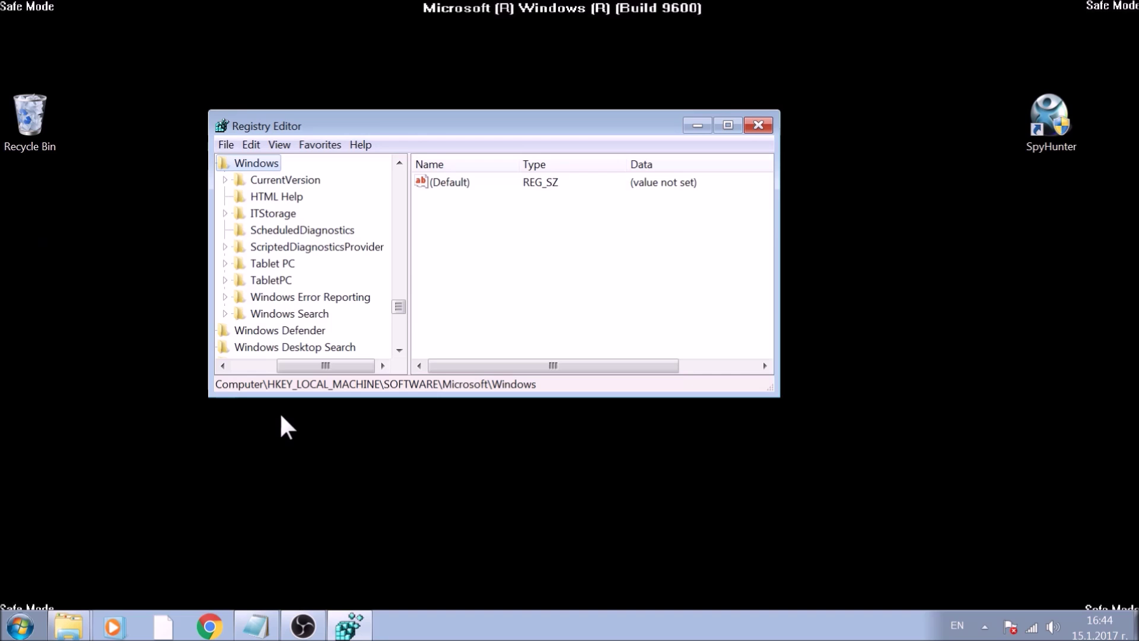
Resize the Registry Editor panes and collapse the HKEY_LOCAL_MACHINE branch
left_click_drag(398, 306, 398, 177)
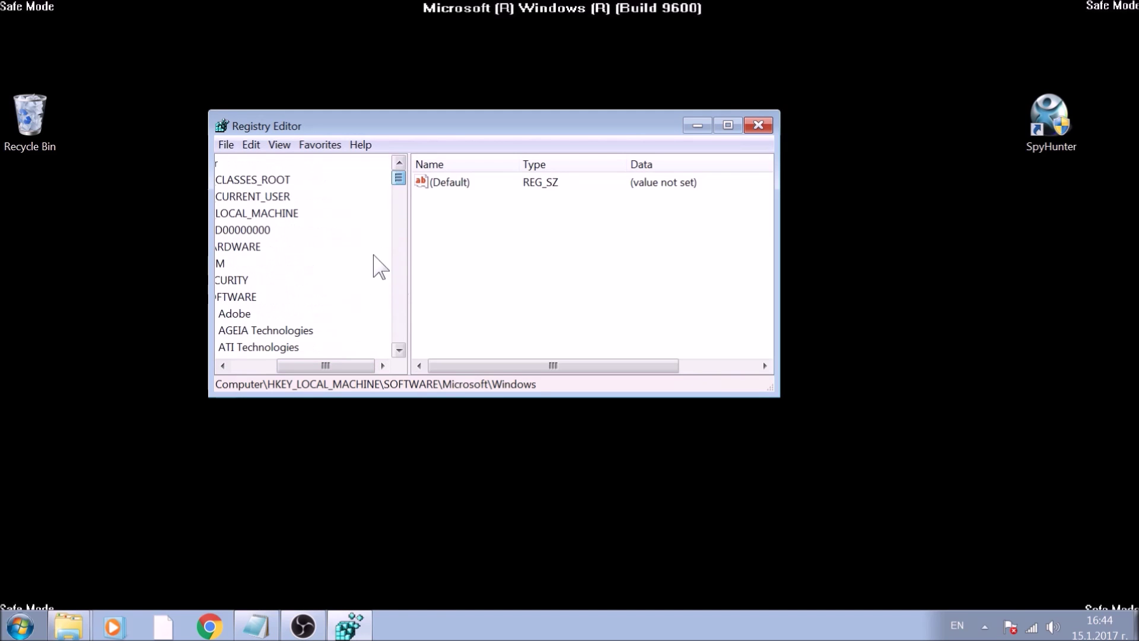
left_click_drag(320, 365, 273, 365)
left_click(241, 213)
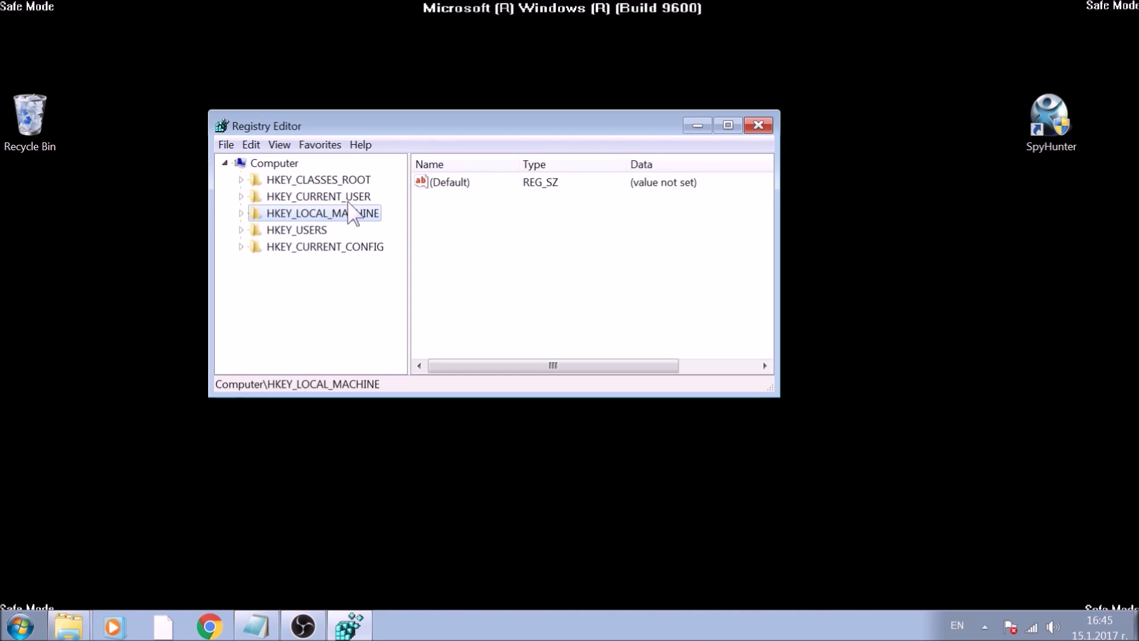
left_click(349, 202)
left_click(347, 218)
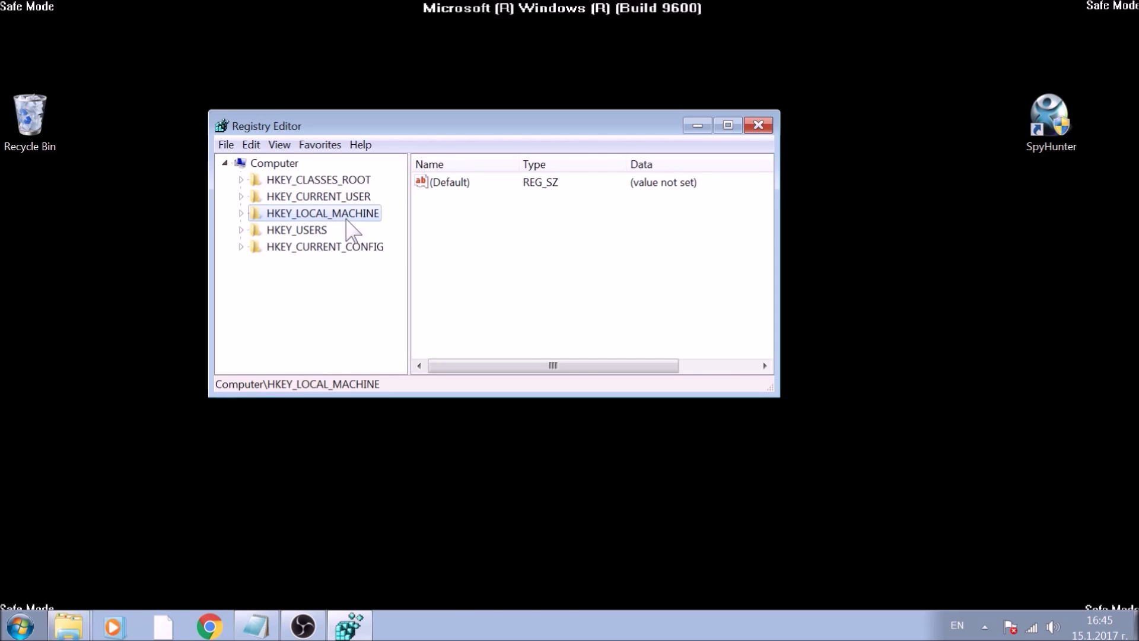
left_click(320, 231)
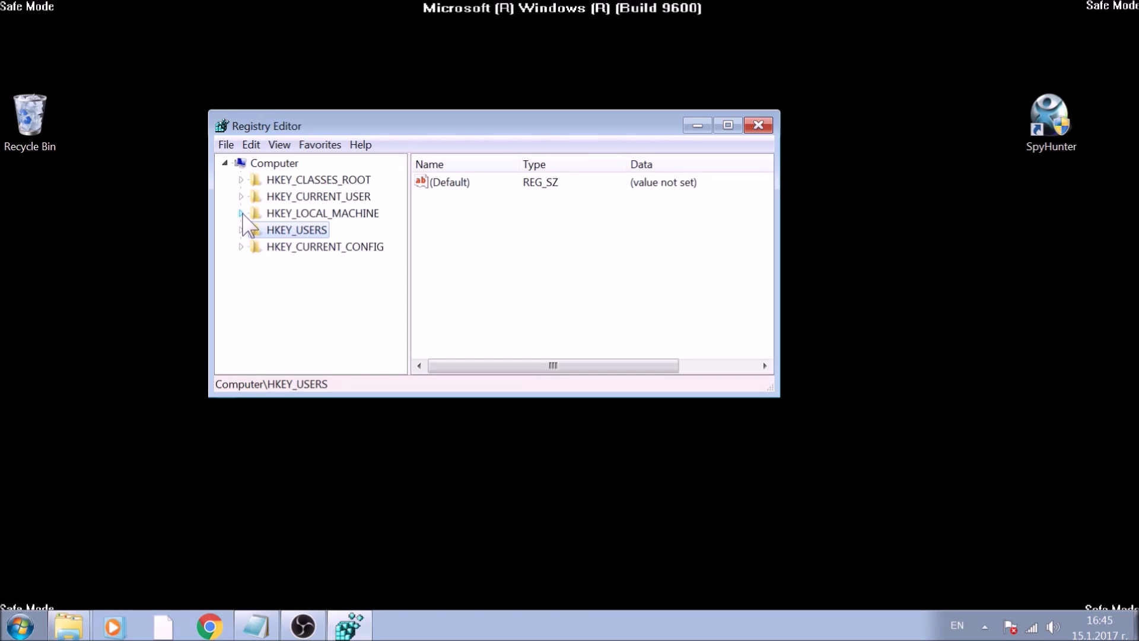
Expand HKEY_LOCAL_MACHINE > SOFTWARE > Microsoft and scroll down to its Windows key
left_click(241, 213)
left_click(309, 166)
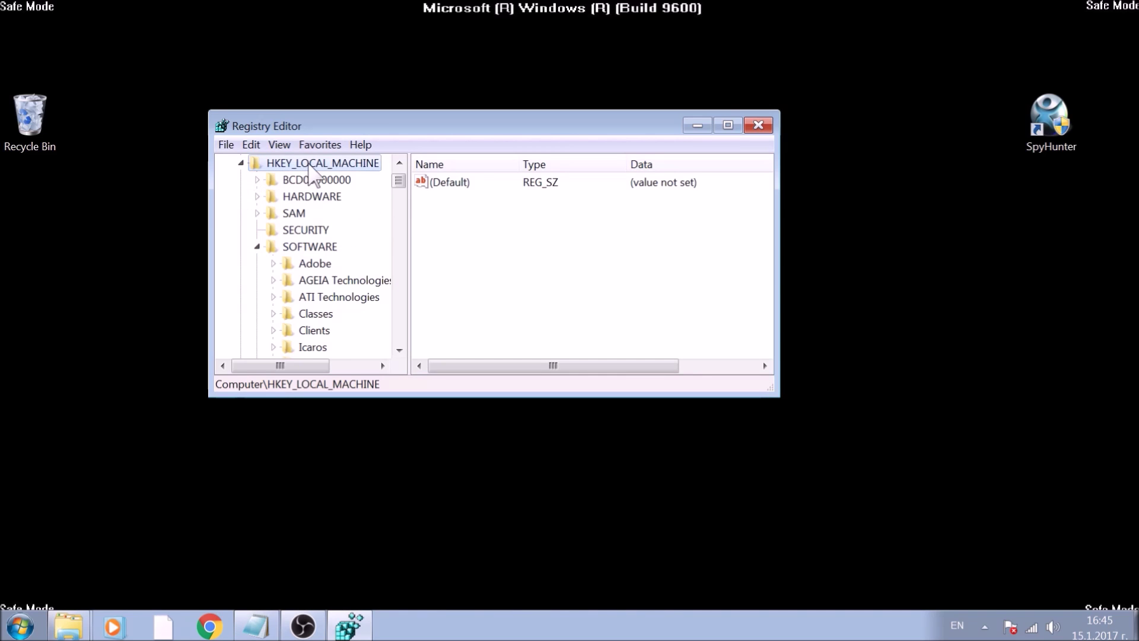
left_click(312, 246)
scroll(312, 245, "down", 1)
scroll(312, 246, "down", 2)
double_click(313, 247)
scroll(313, 249, "down", 1)
scroll(312, 249, "down", 10)
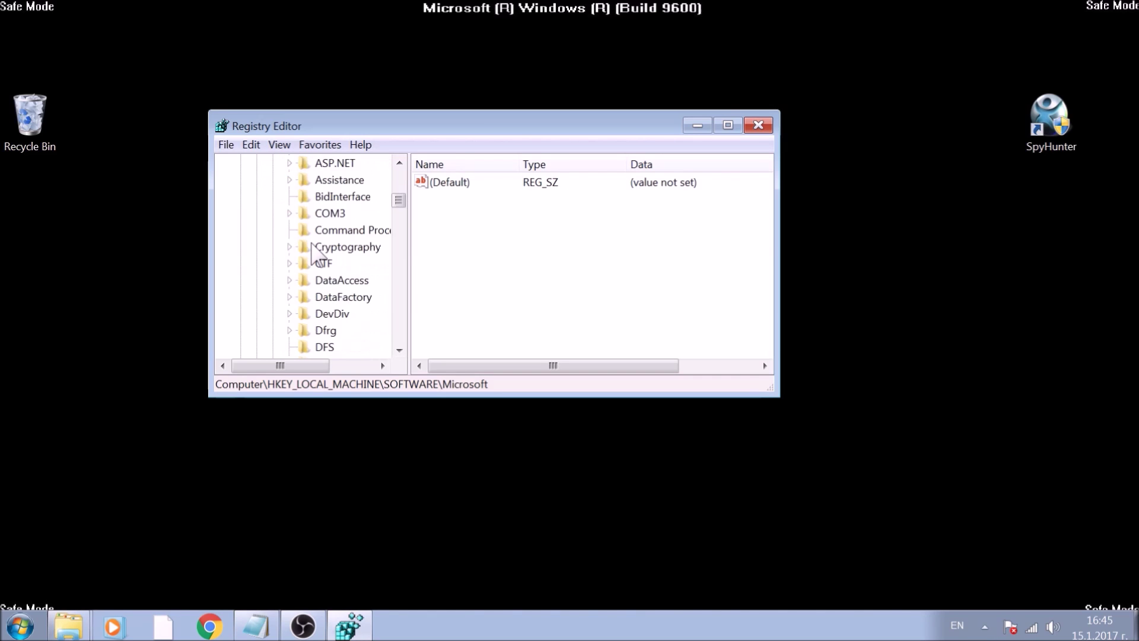
scroll(314, 250, "down", 12)
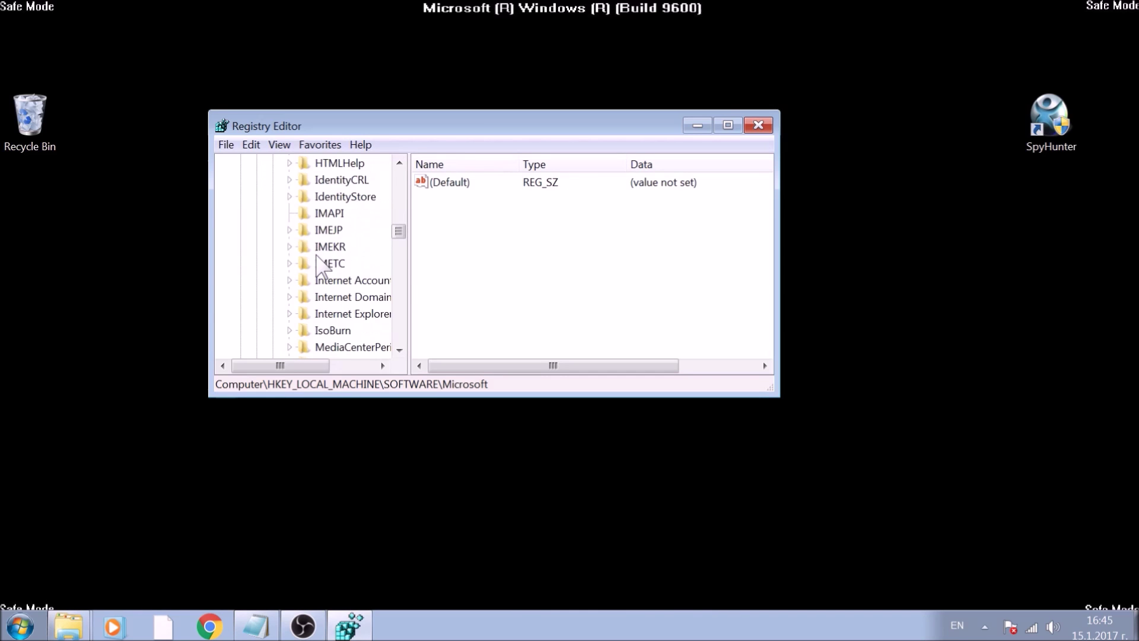
scroll(320, 270, "down", 12)
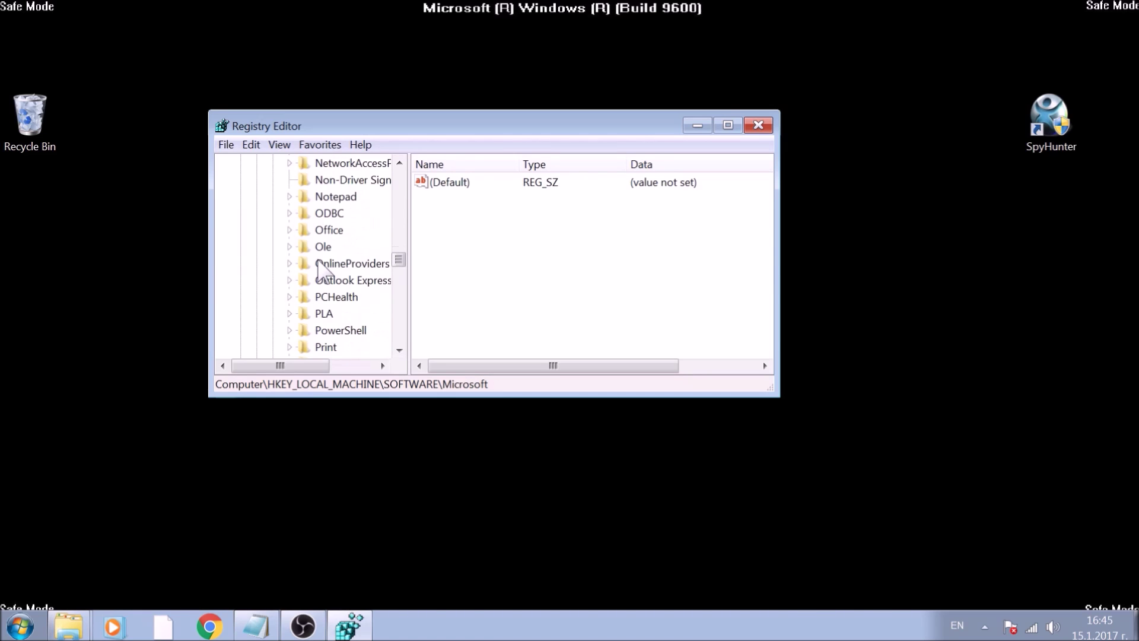
scroll(319, 262, "down", 3)
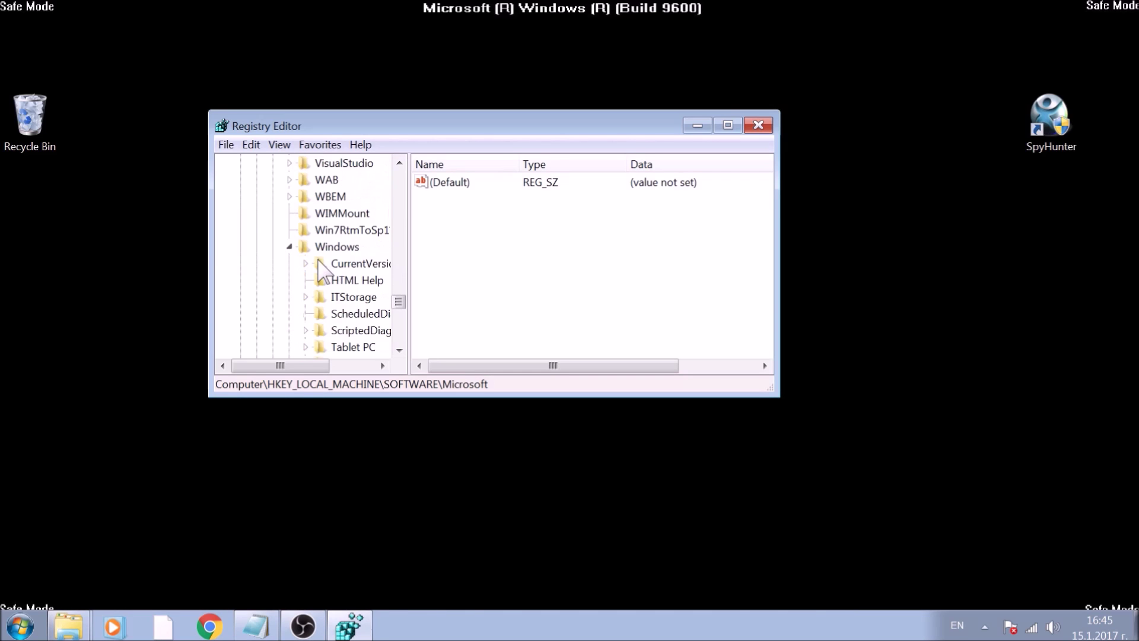
Expand Windows > CurrentVersion and scroll down to its Run subkeys
left_click(333, 247)
left_click(334, 263)
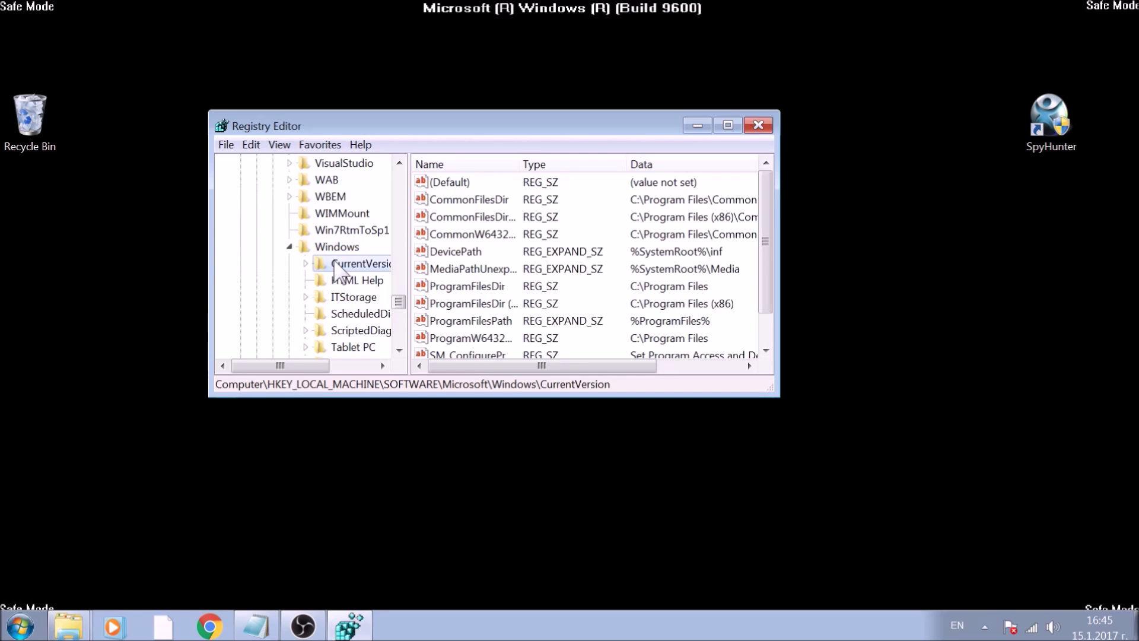
left_click(306, 263)
scroll(333, 237, "down", 7)
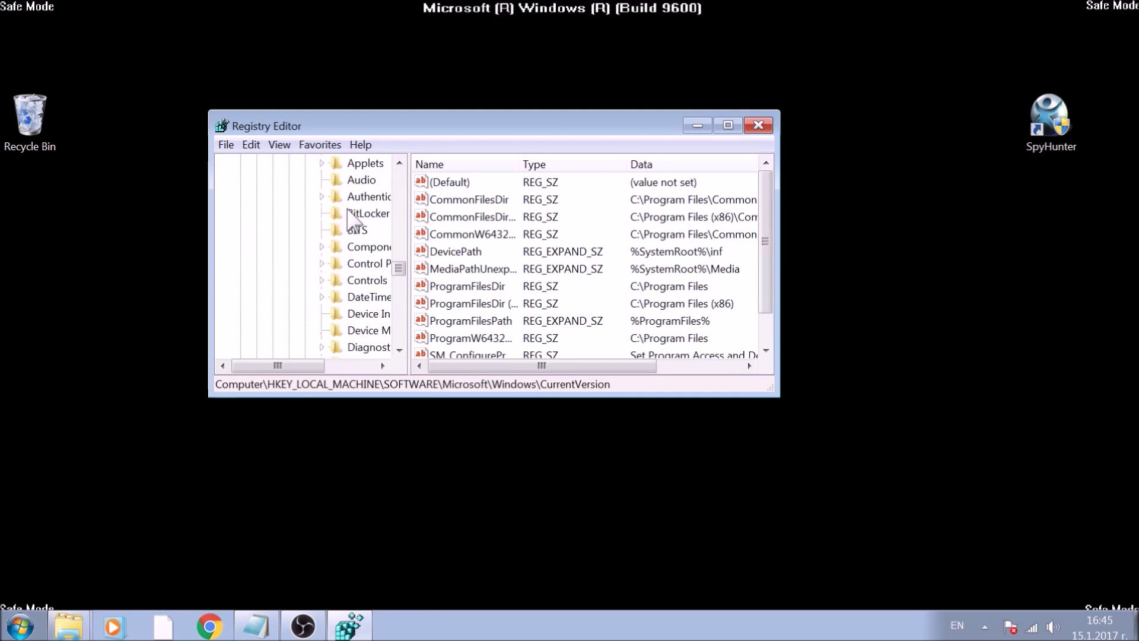
scroll(353, 226, "down", 2)
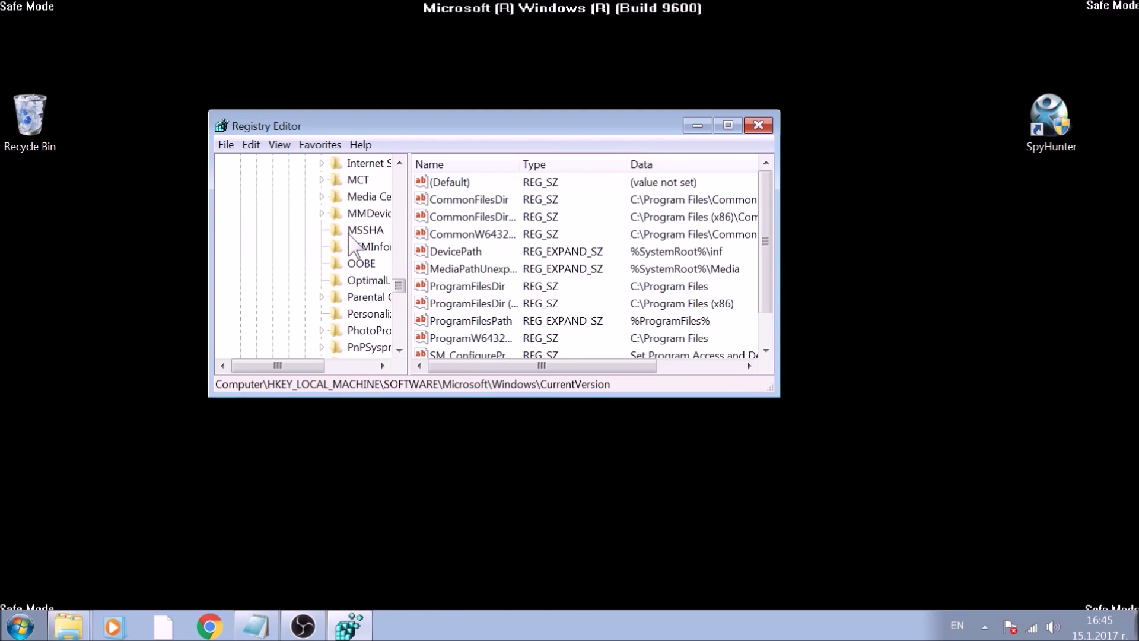
left_click_drag(315, 366, 350, 371)
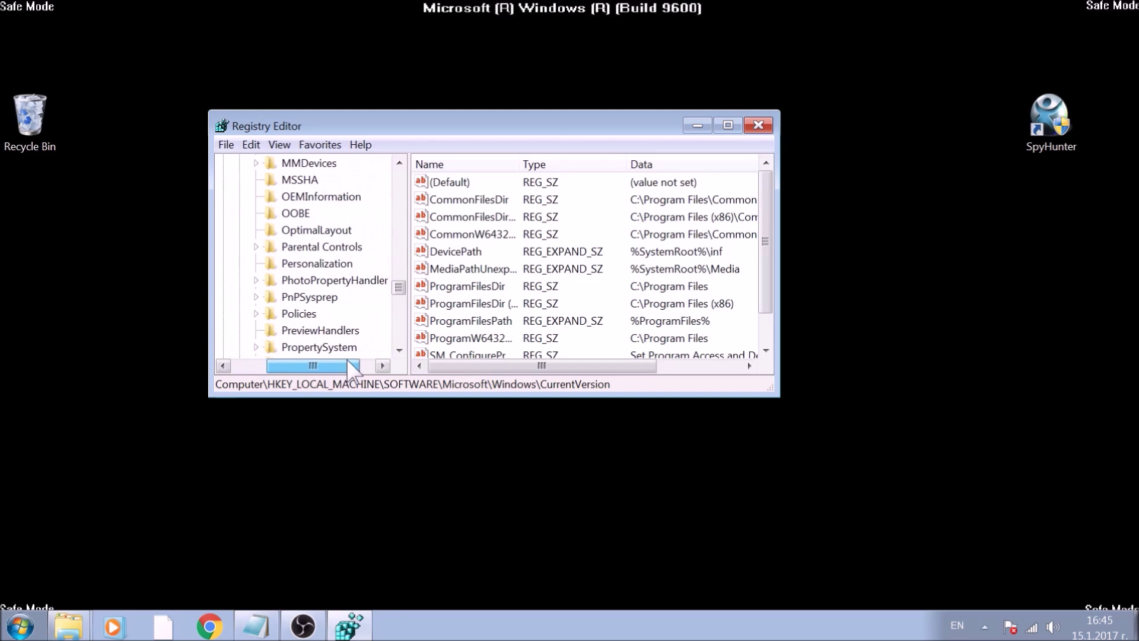
scroll(330, 315, "down", 3)
Open the Run key, check RunOnce, and select the RTHDVCPL startup value
left_click(291, 247)
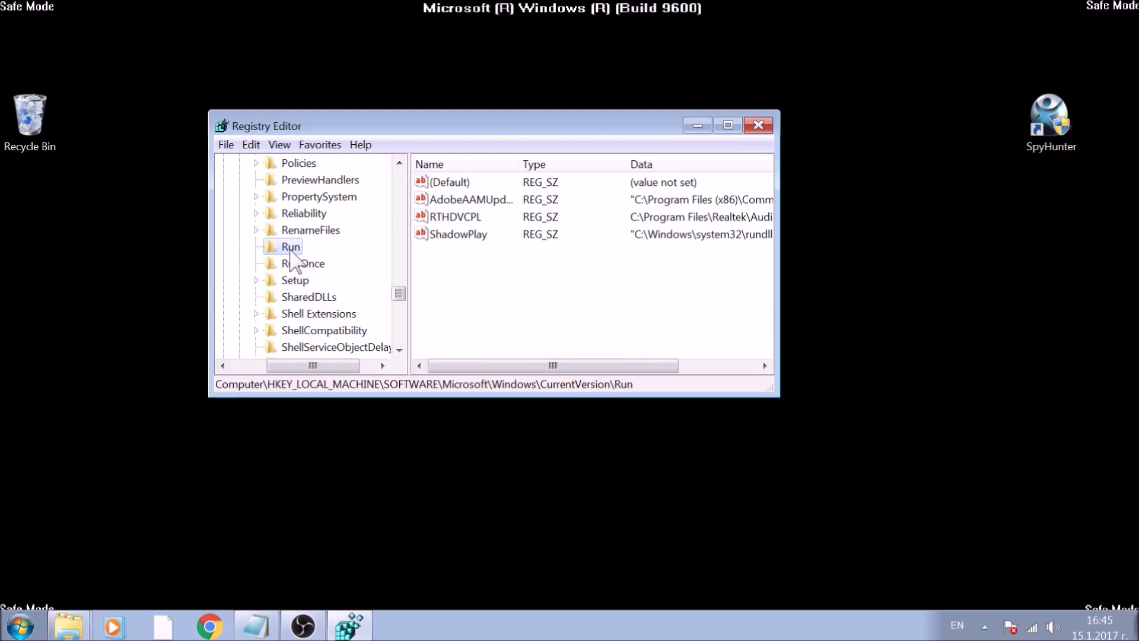
left_click(294, 266)
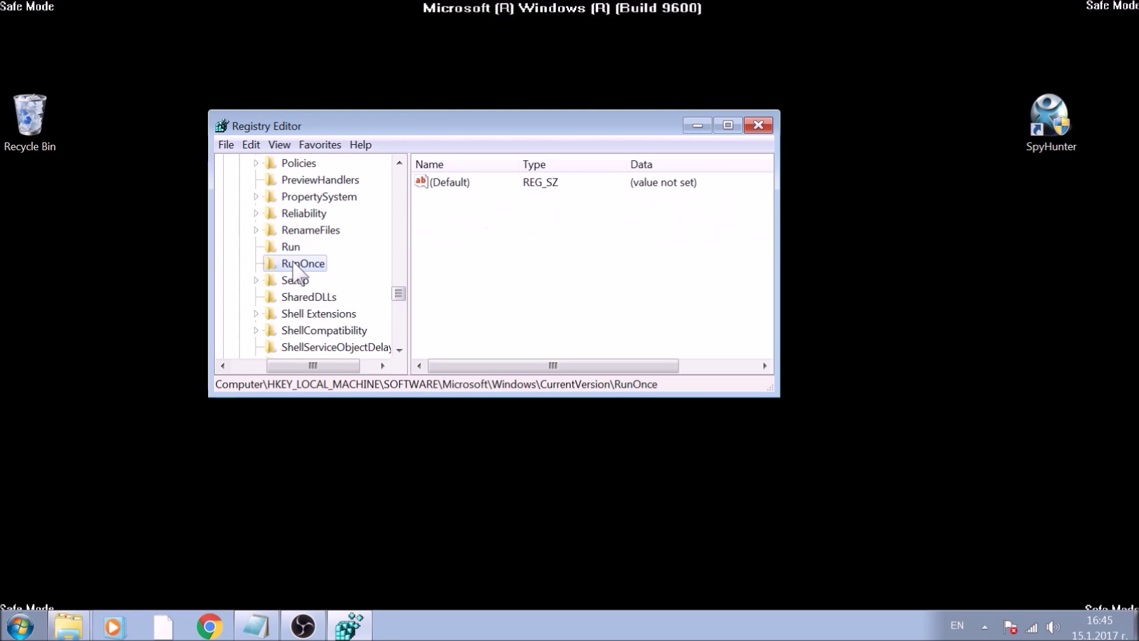
left_click(293, 250)
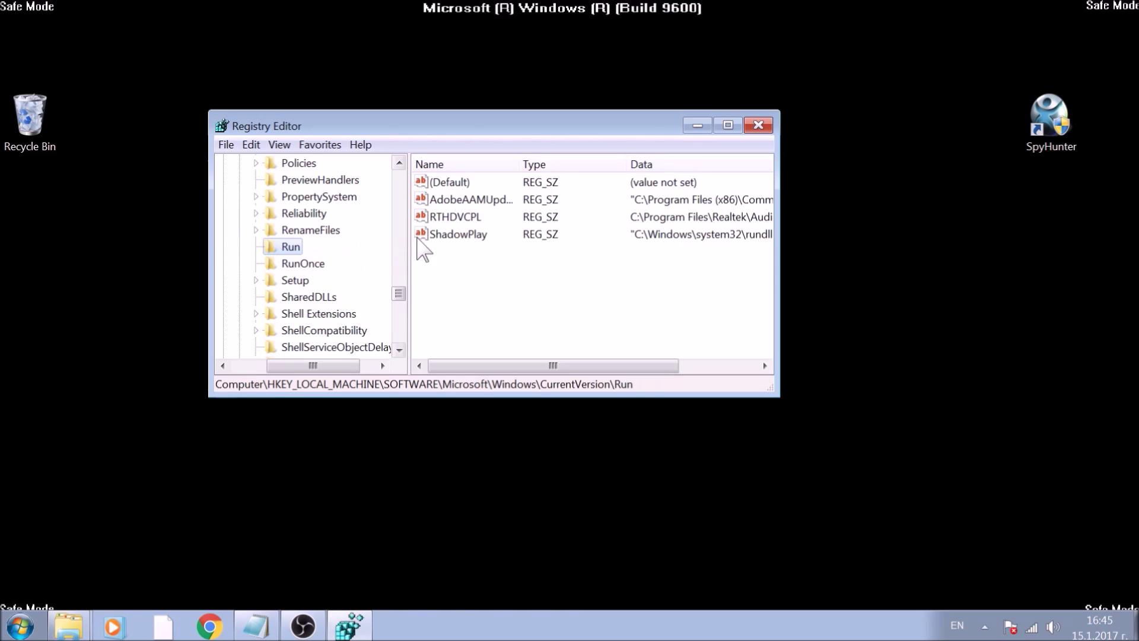
left_click(464, 219)
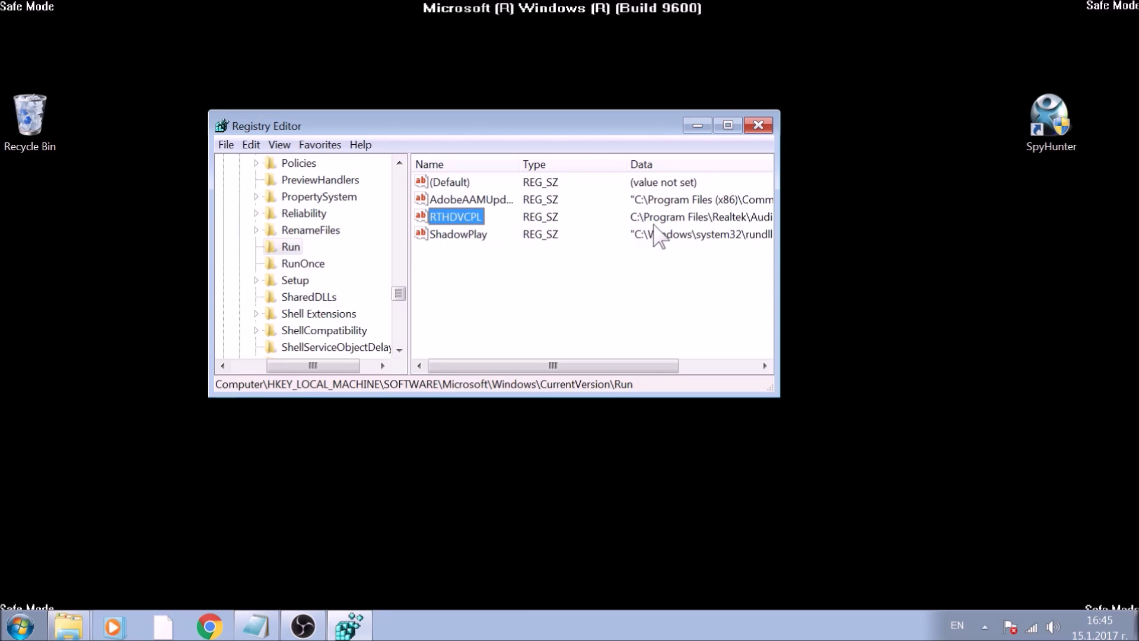
left_click_drag(594, 365, 704, 363)
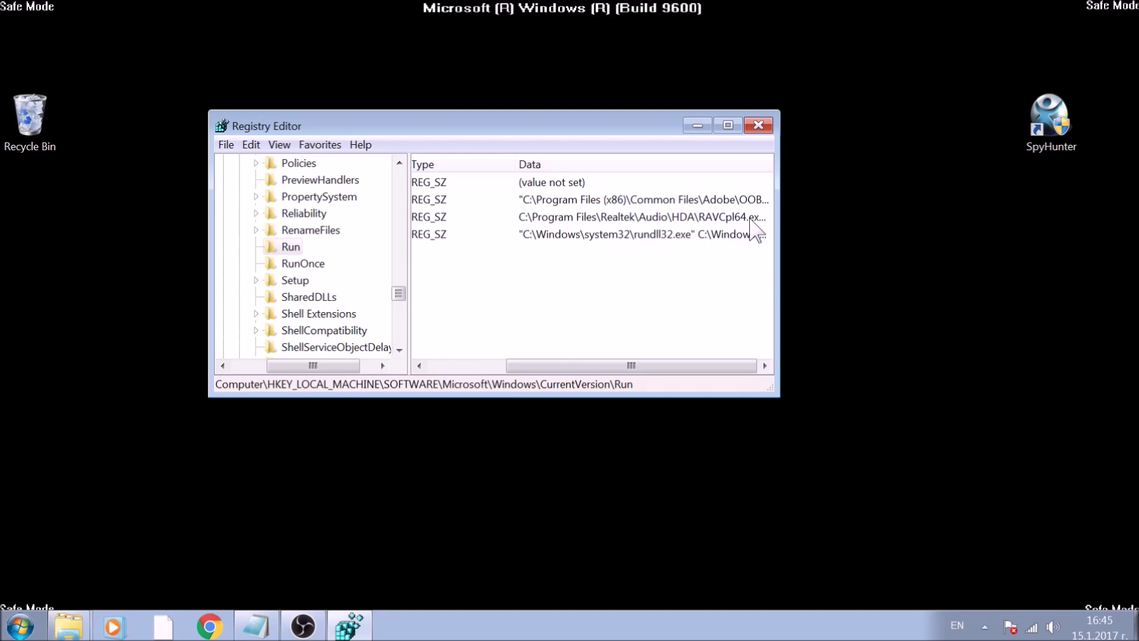
Delete the RTHDVCPL value from the Run key and close Registry Editor
left_click_drag(653, 365, 510, 359)
left_click(457, 217)
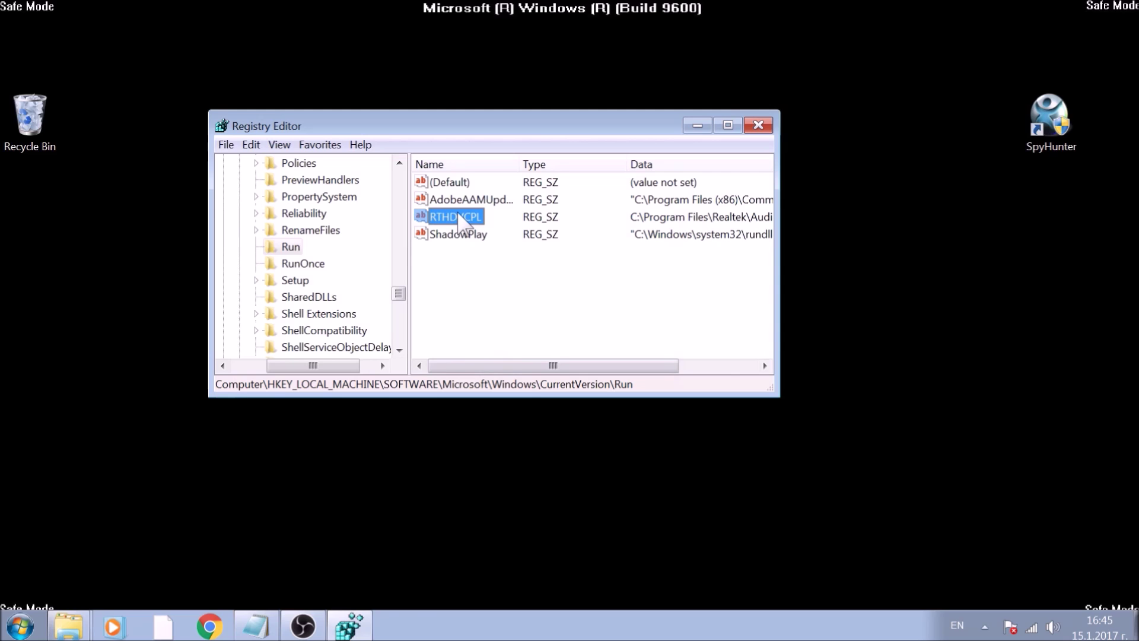
key("Delete")
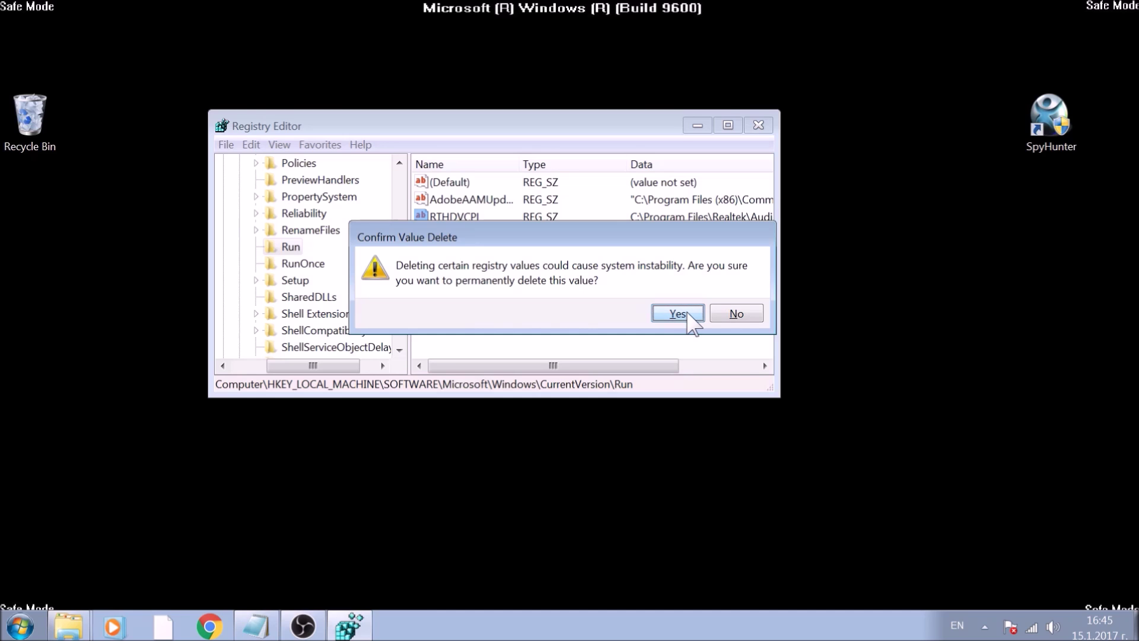
left_click(678, 313)
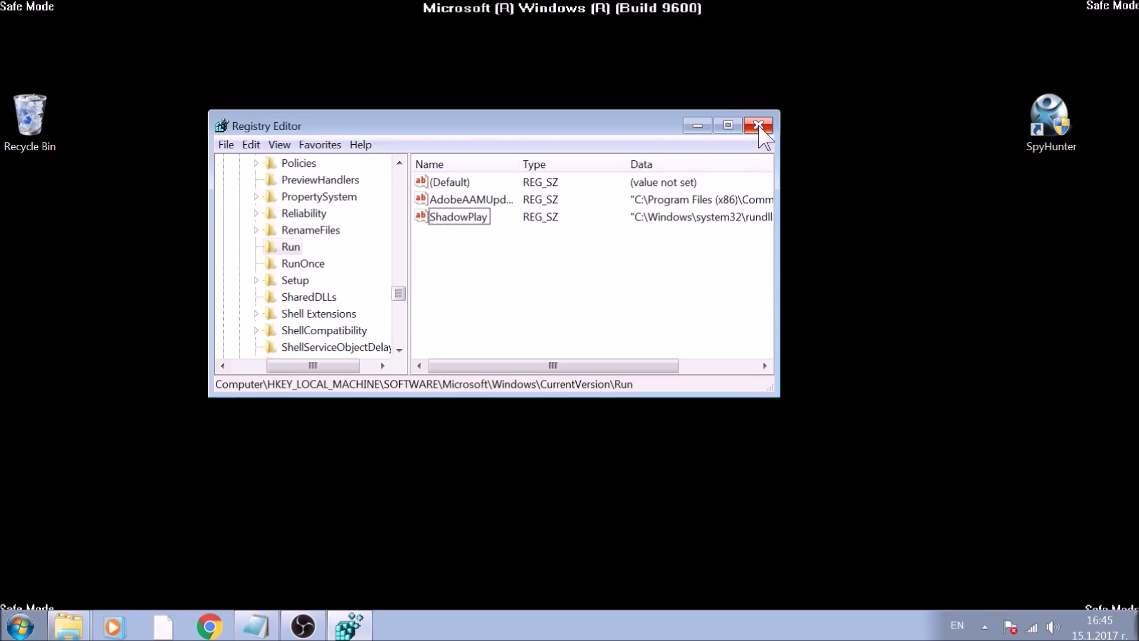
left_click(758, 125)
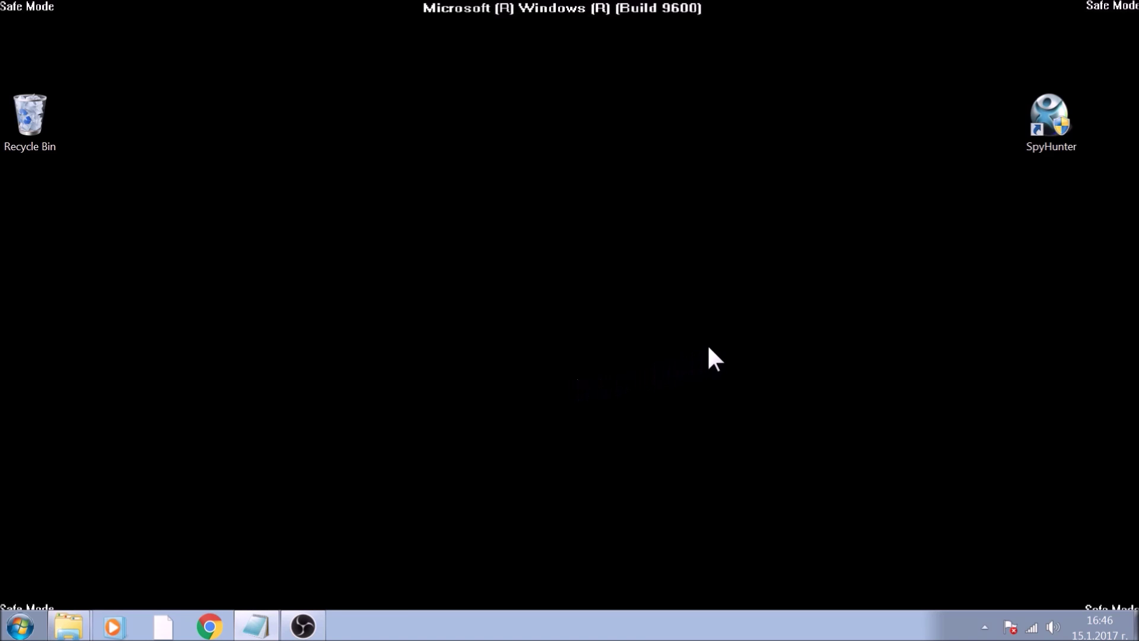
Launch SpyHunter 4 from its desktop shortcut and go to the Start New Scan page
left_click(1034, 126)
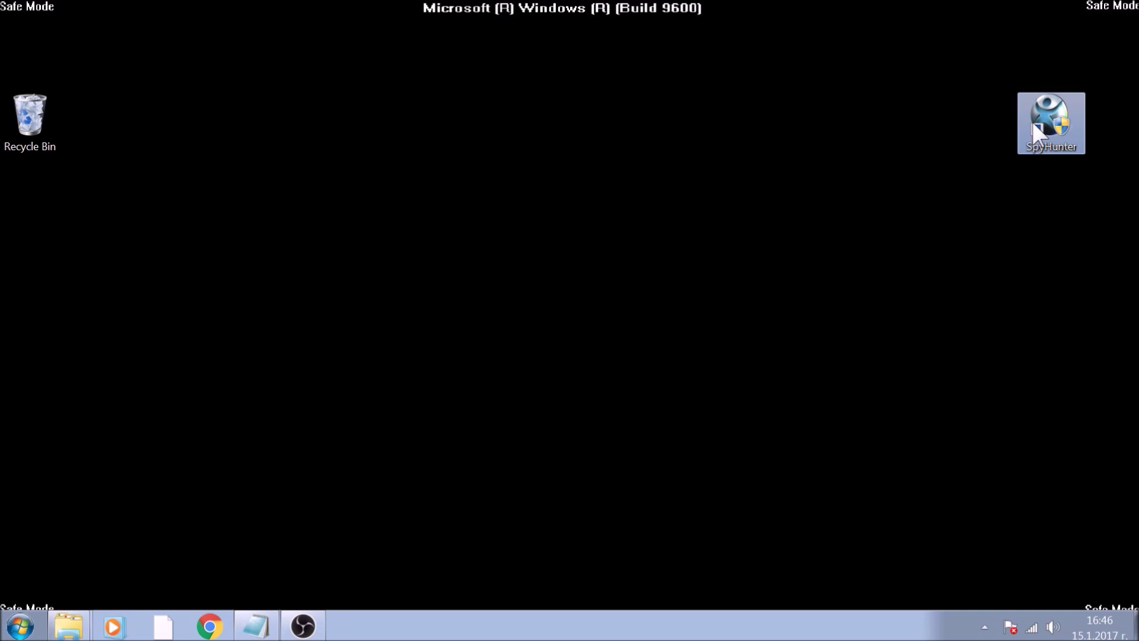
double_click(1033, 122)
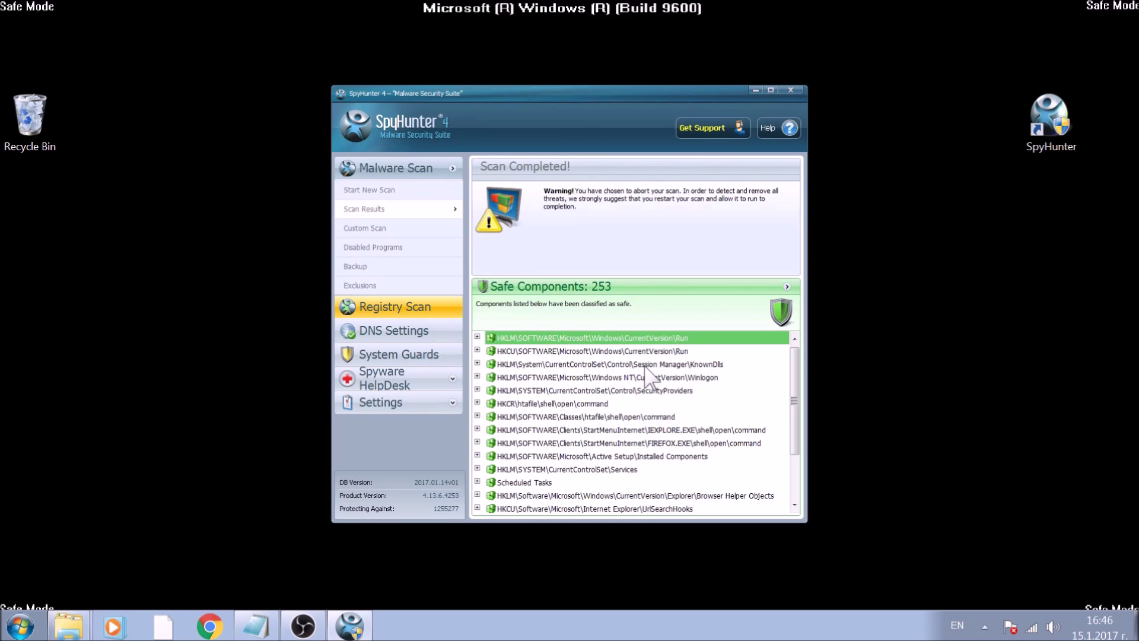
left_click(380, 190)
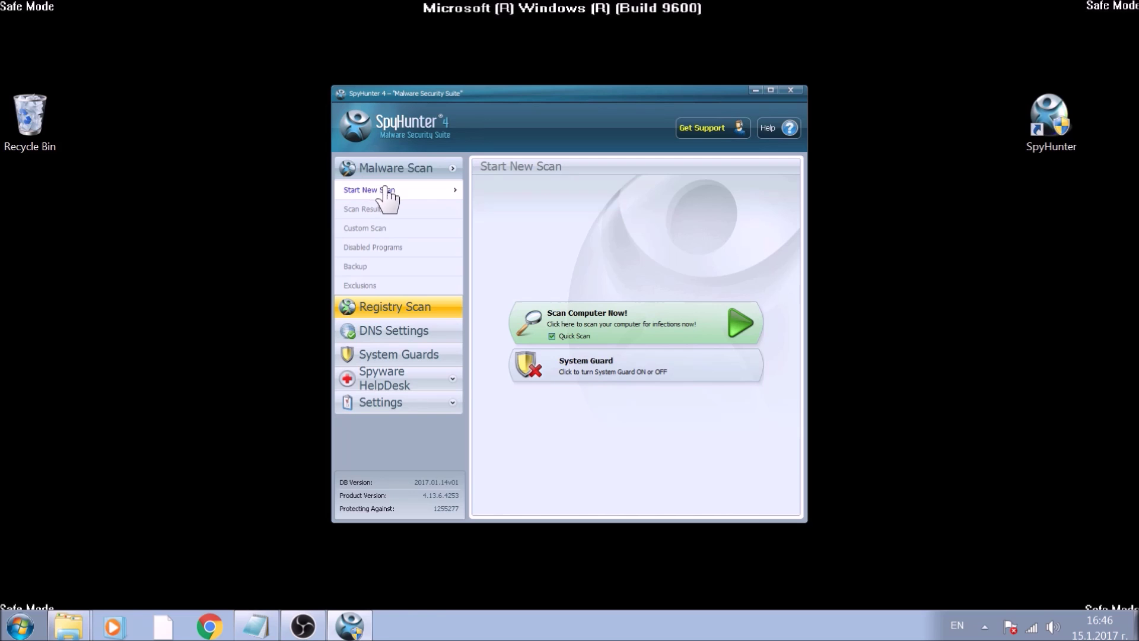
Start a SpyHunter Quick Scan of the computer
left_click(622, 315)
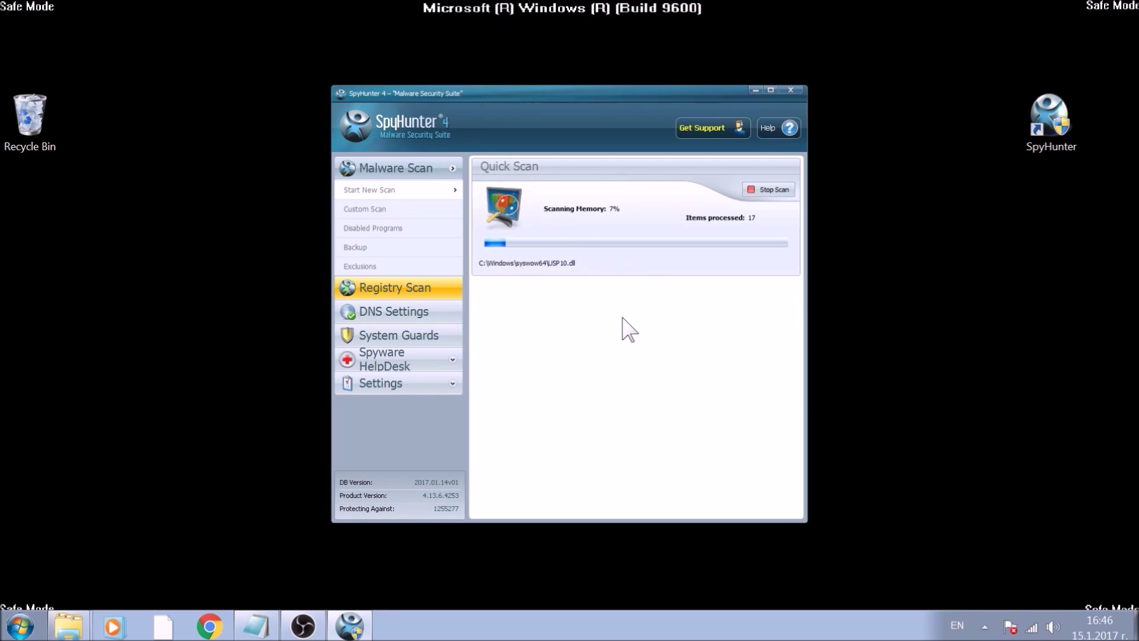